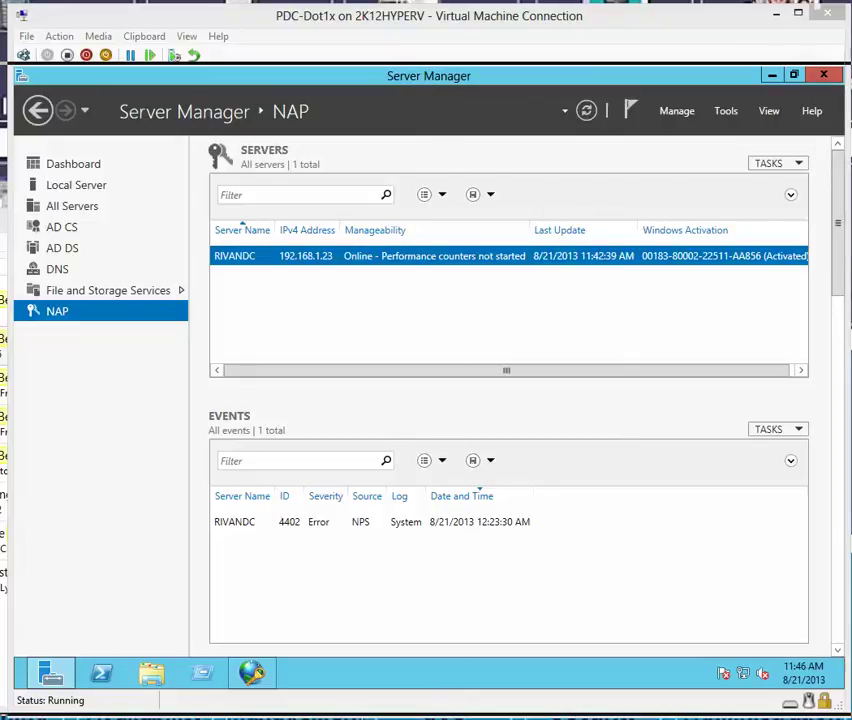
Switch to the browser's Wikipedia article on RADIUS, bring it into view and highlight its title.
key("alt+Tab")
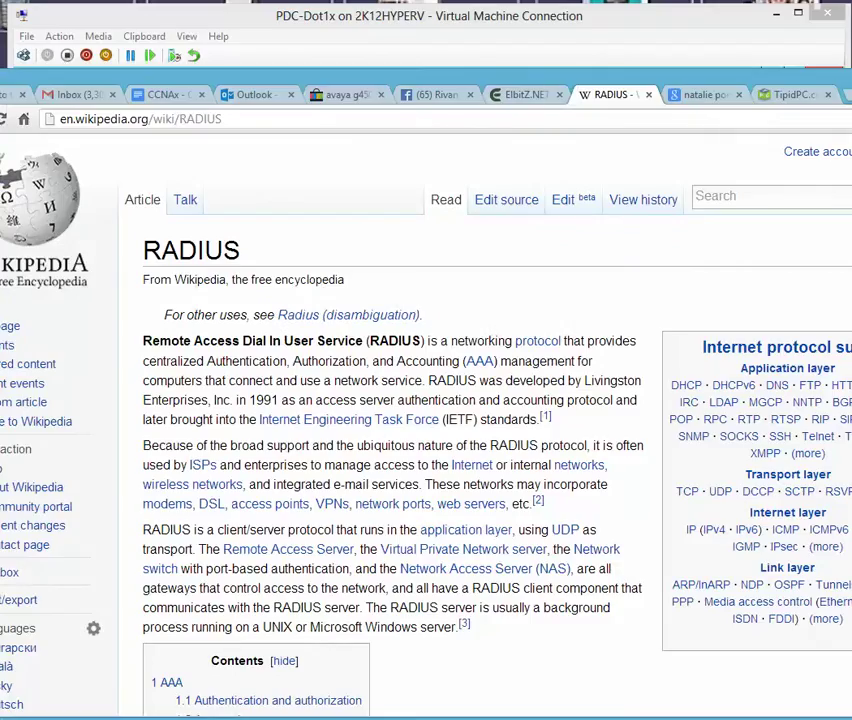
left_click_drag(430, 76, 448, 86)
double_click(209, 260)
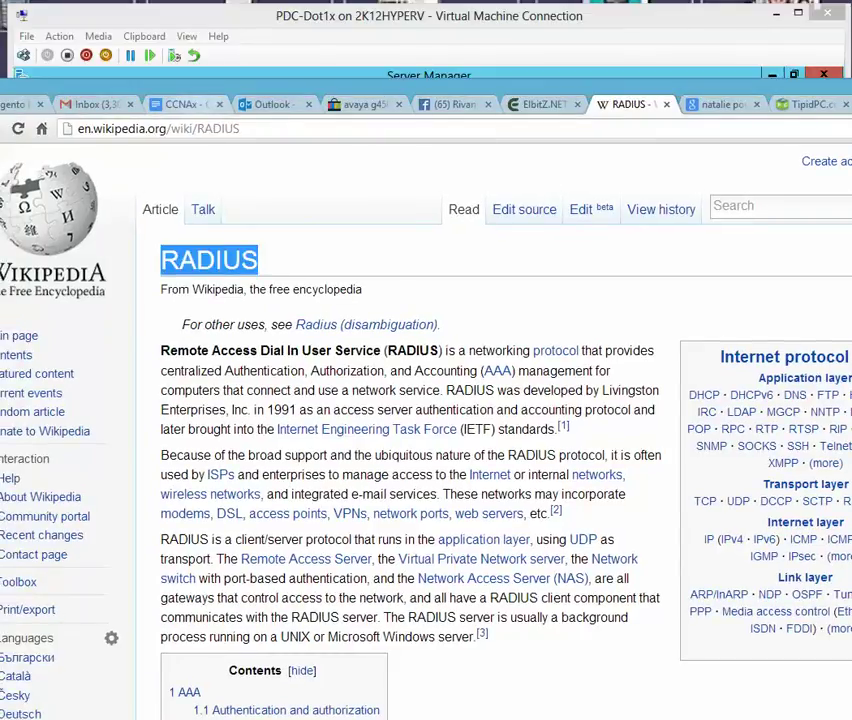
left_click_drag(205, 87, 232, 86)
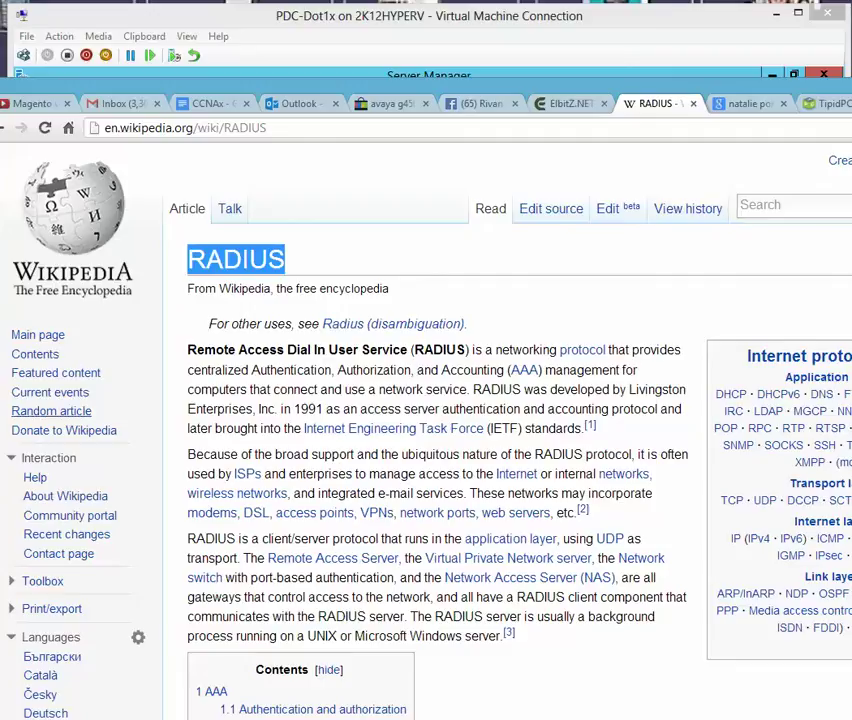
Switch to the serial-com1 session in SecureCRT and exit the RivanSwitch console session.
key("alt+Tab")
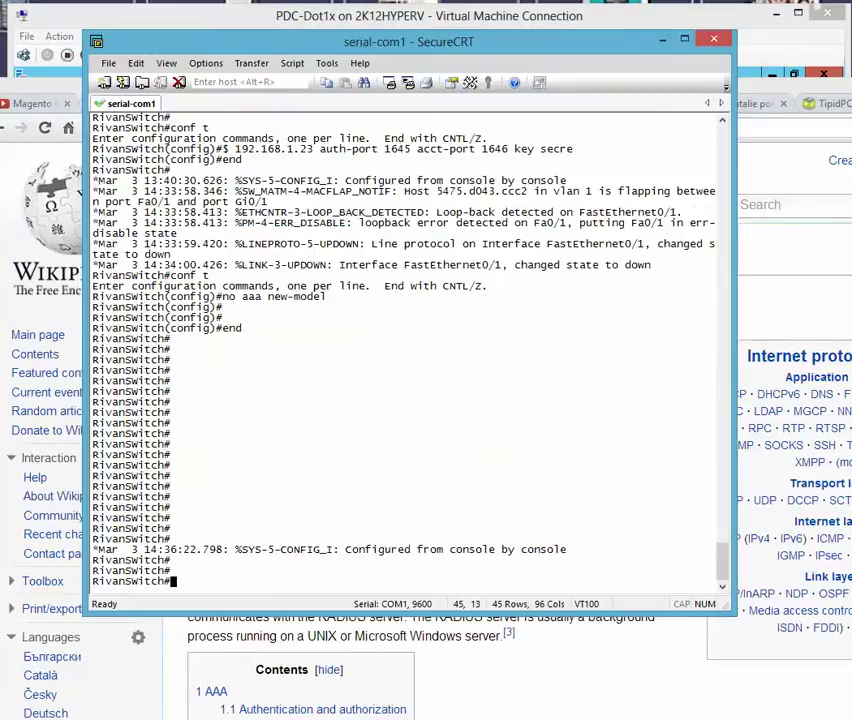
key("Return")
key("Return")
key("Return")
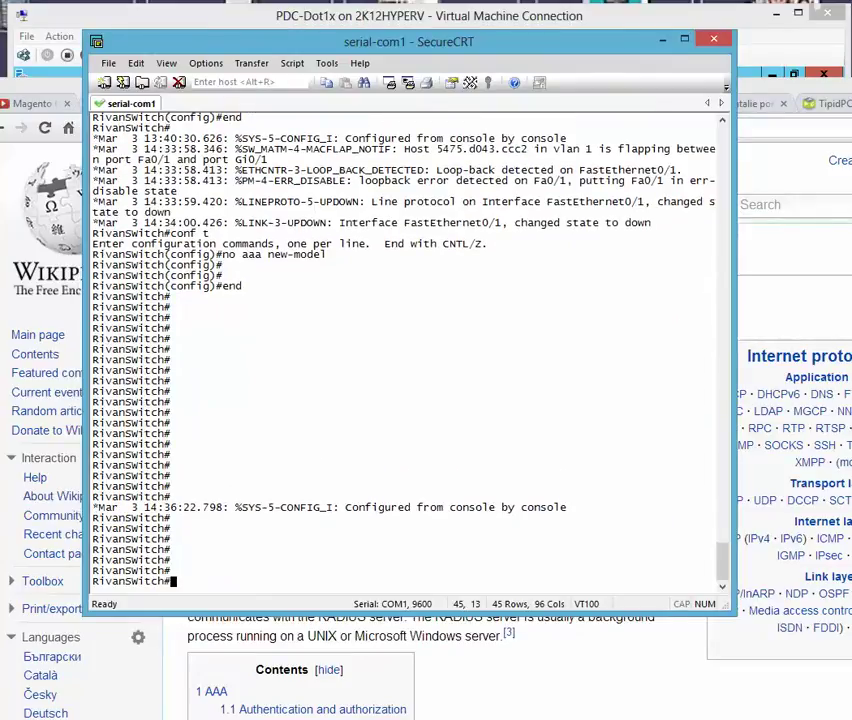
key("Return")
key("Return")
key("Return")
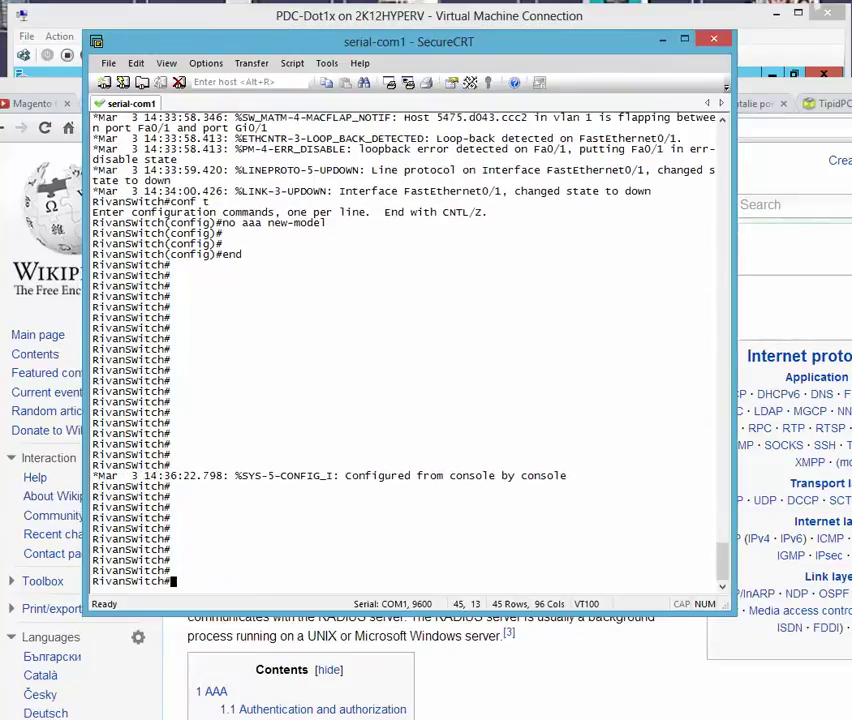
type("exit")
key("Return")
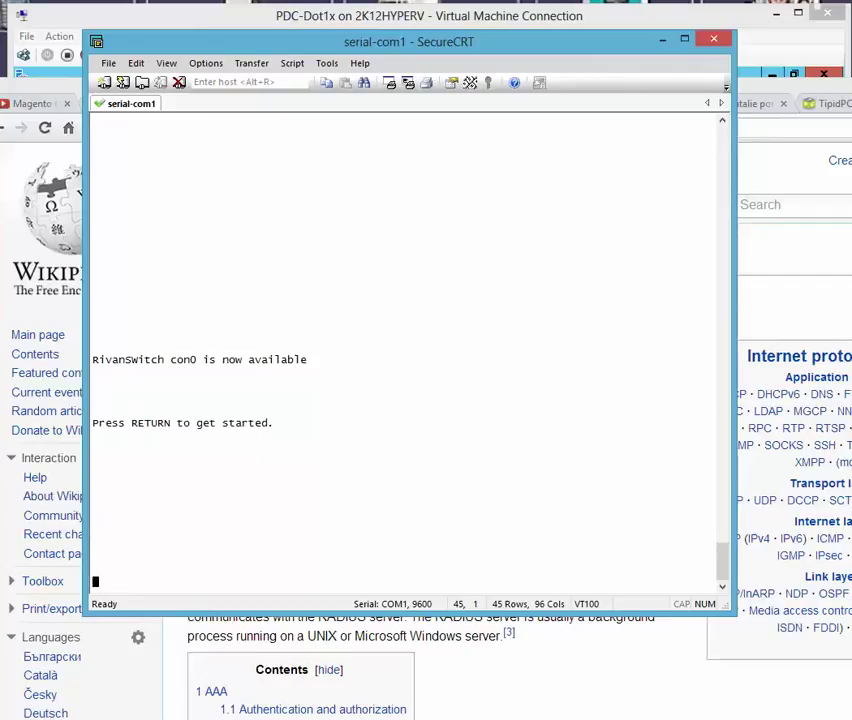
Start a fresh RivanSwitch console session and enter privileged mode with the enable password.
key("Return")
key("Return")
key("Return")
type("en")
key("Return")
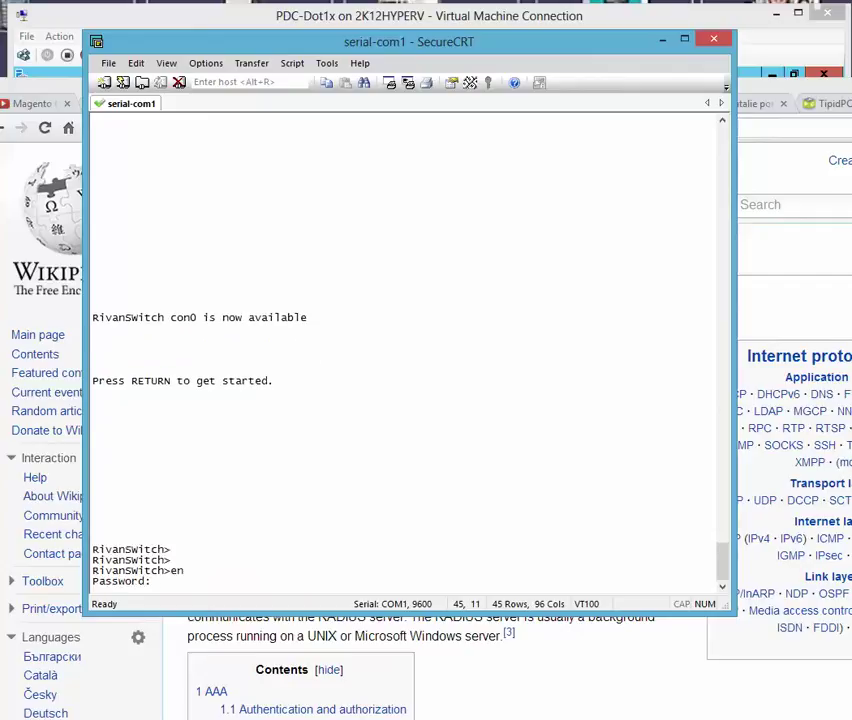
key("Return")
key("Return")
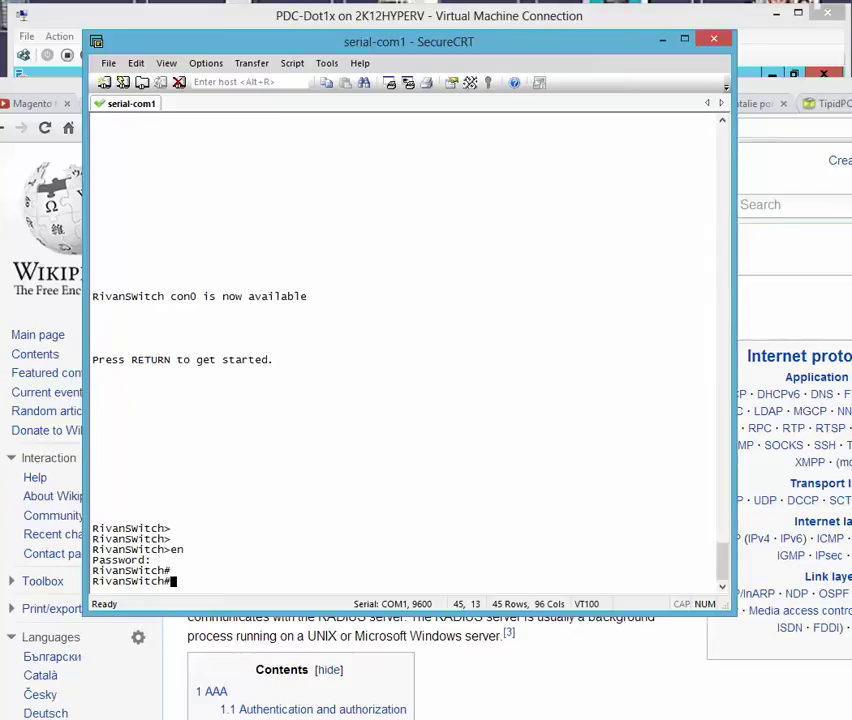
Move the SecureCRT window off the RADIUS article, review the article, and return to the PDC-Dot1x virtual machine.
left_click_drag(540, 42, 0, 48)
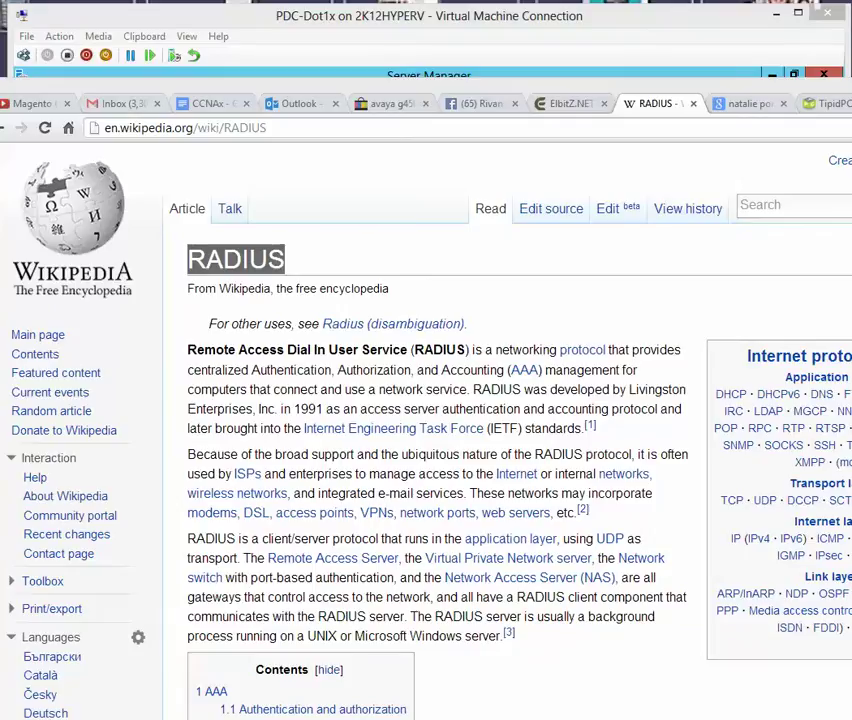
left_click_drag(400, 86, 417, 86)
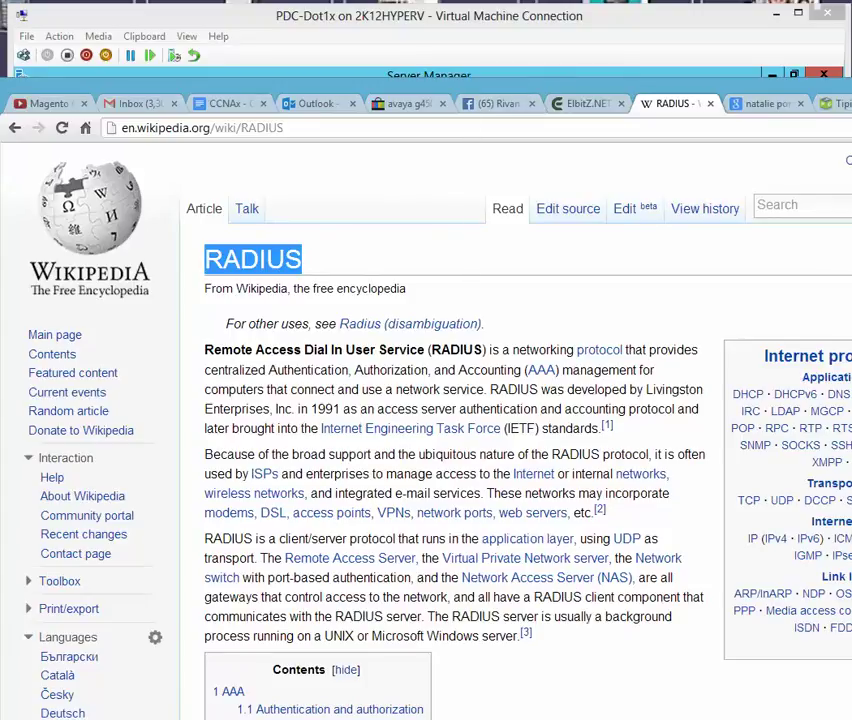
key("alt+Tab")
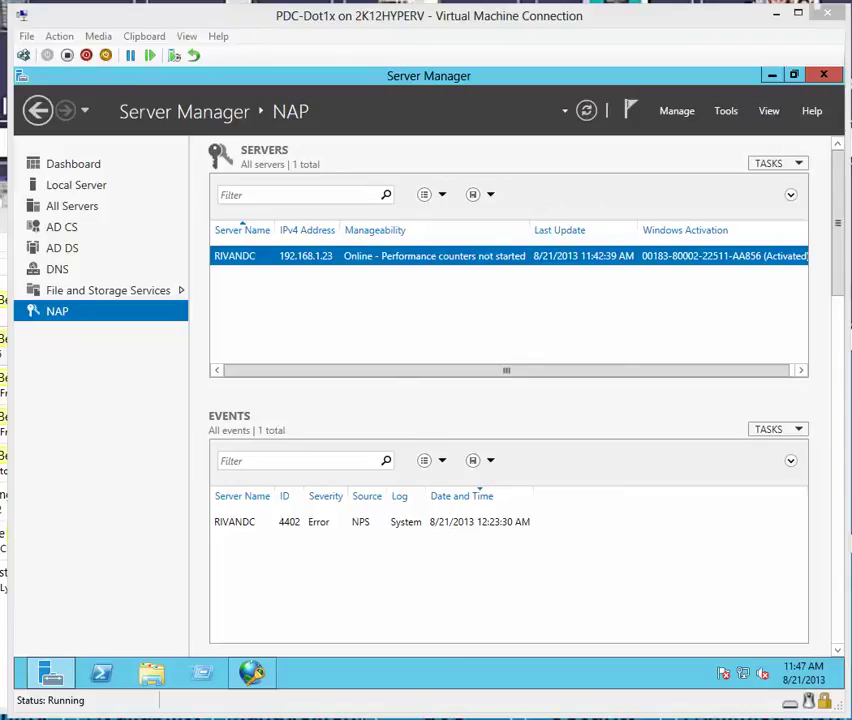
Open Active Directory Users and Computers for the RIVANDC server from the AD DS role.
left_click(62, 248)
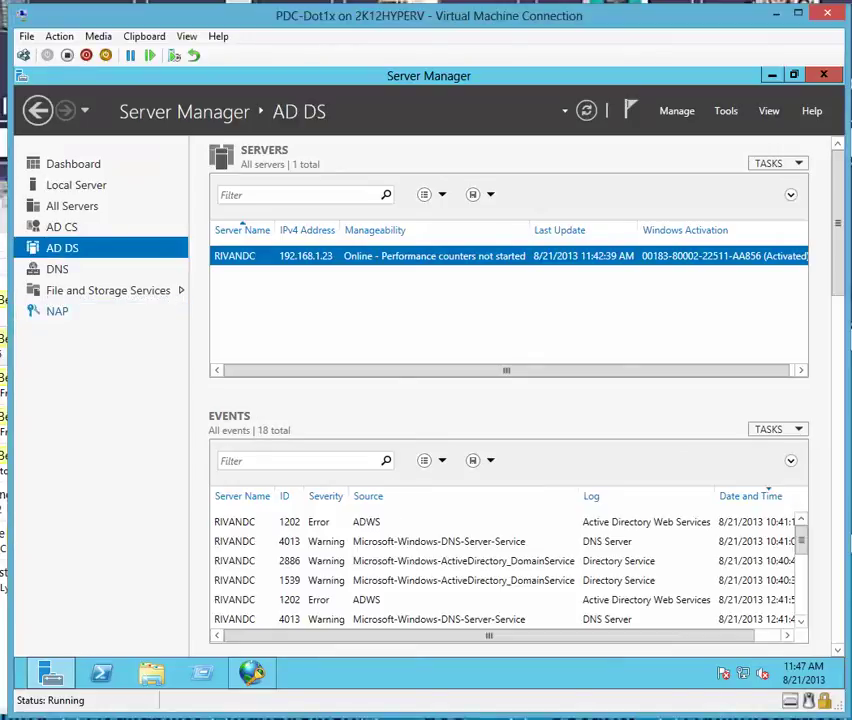
left_click(57, 311)
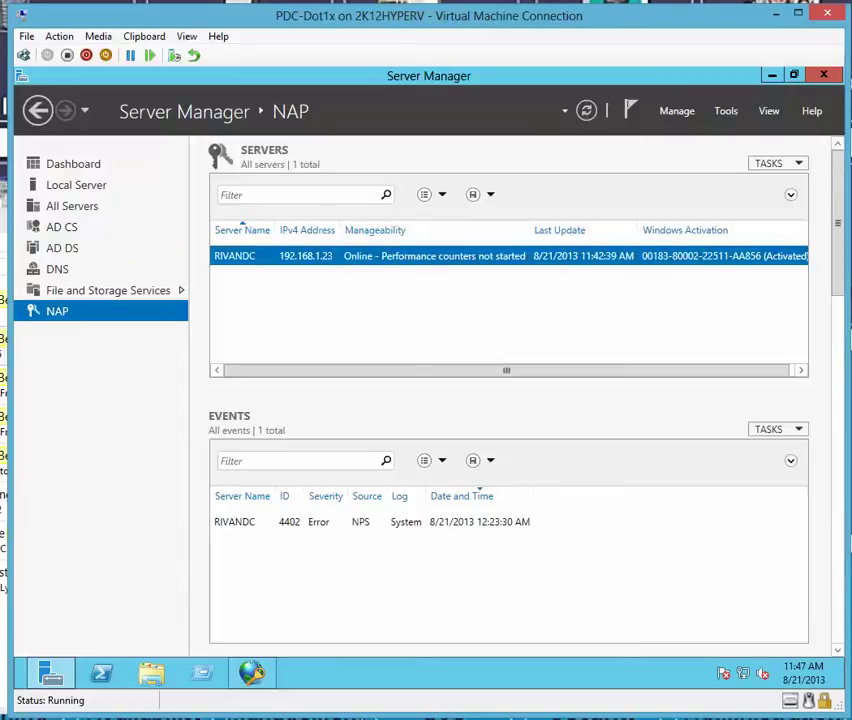
left_click(62, 248)
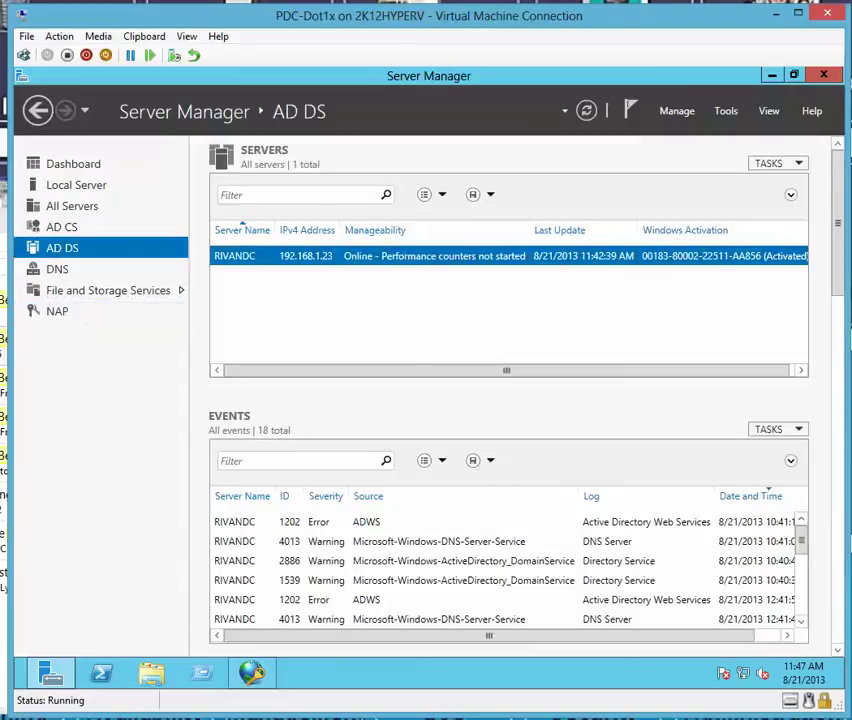
right_click(257, 256)
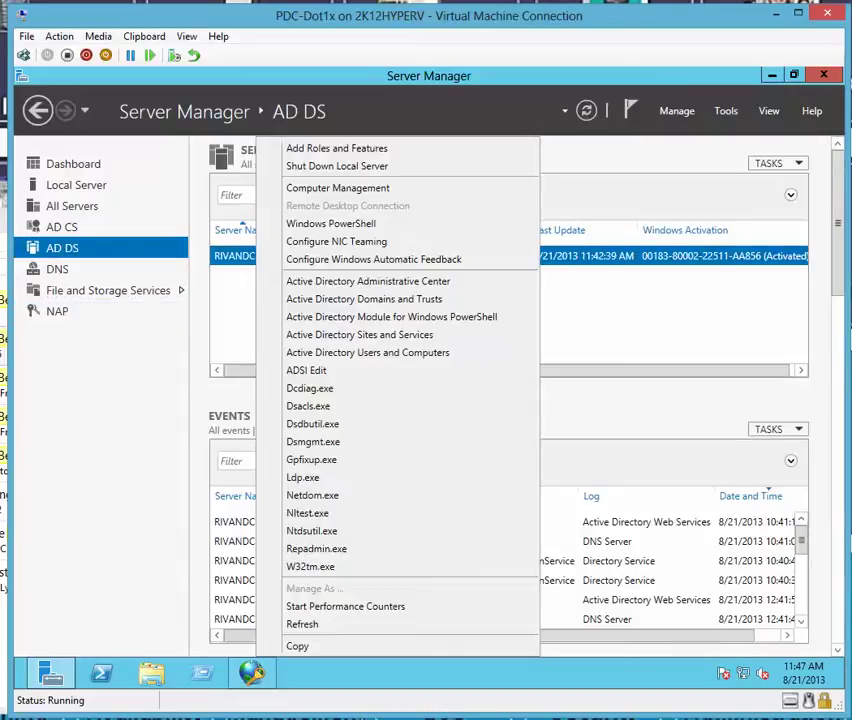
left_click(367, 352)
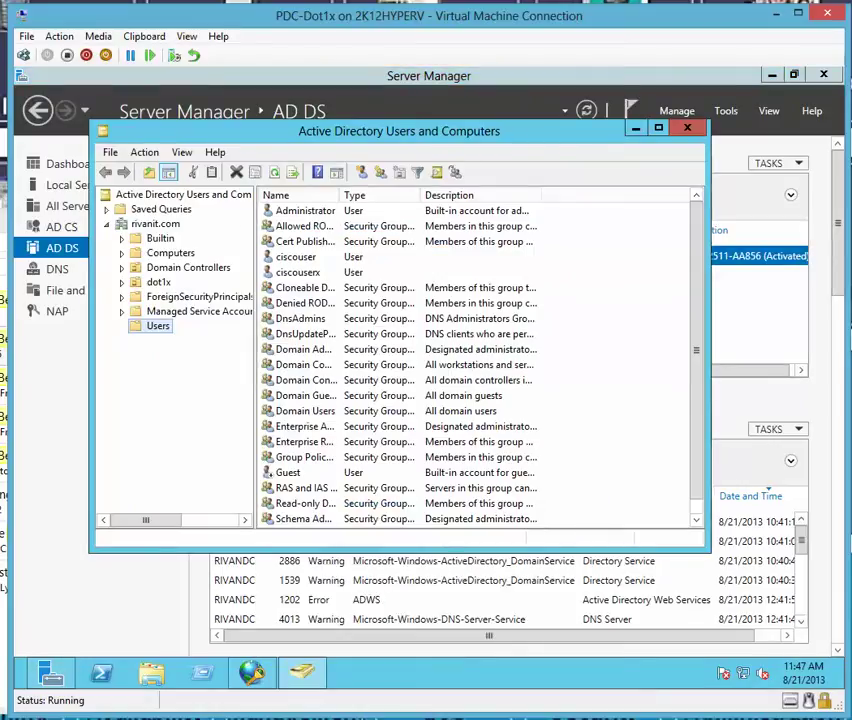
Copy the Administrator account in Users as a new user, with radiusguy as first name and logon name.
left_click(298, 272)
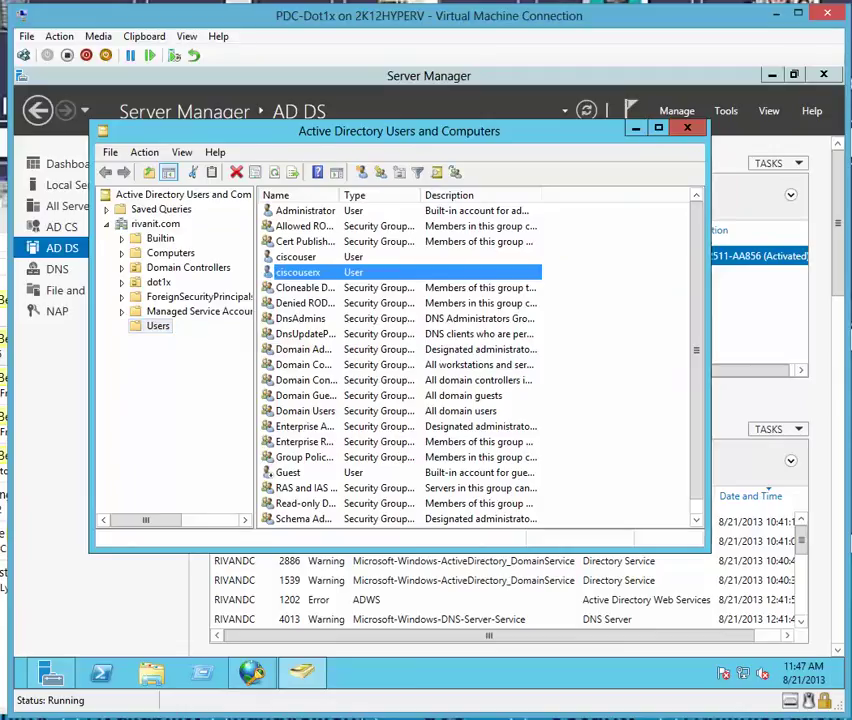
left_click(298, 257)
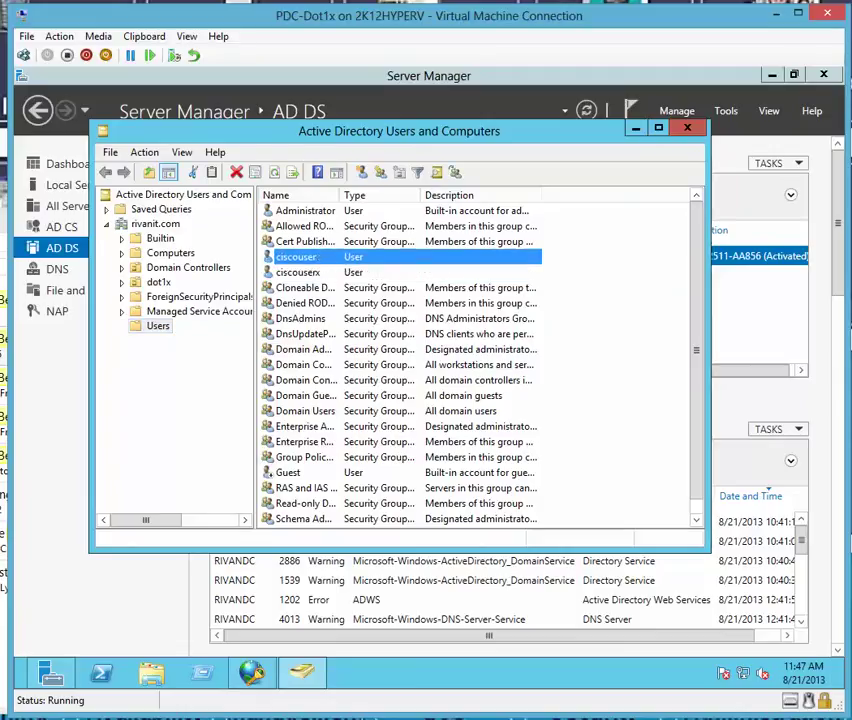
left_click(299, 211)
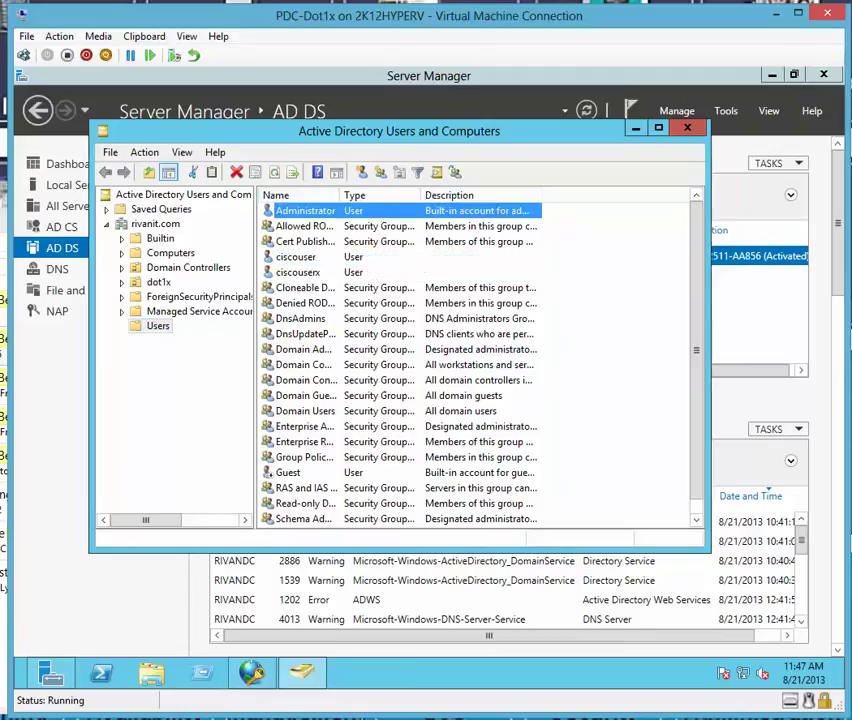
right_click(299, 211)
left_click(338, 221)
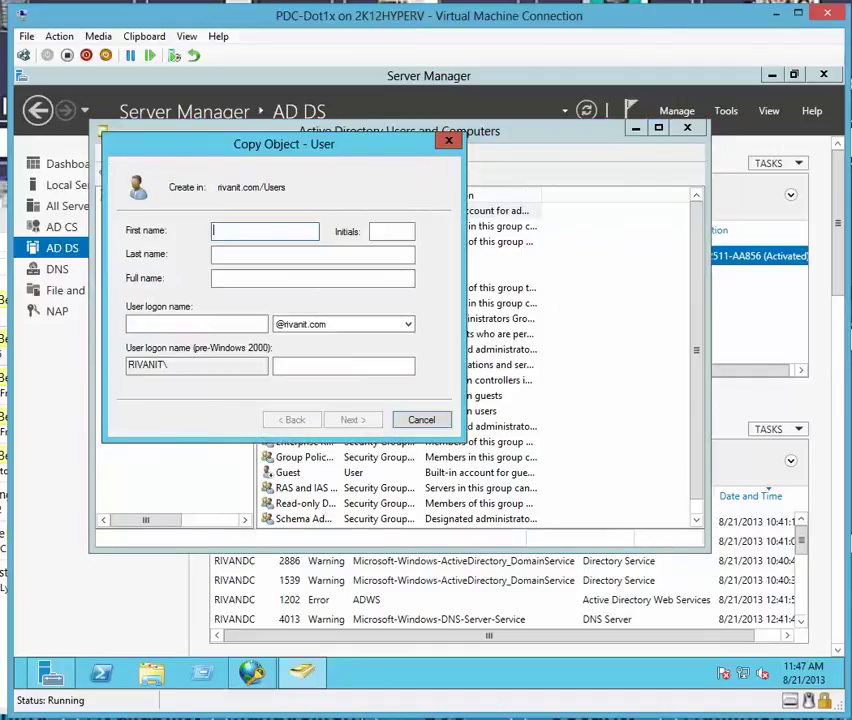
type("radiusguy")
key("Tab")
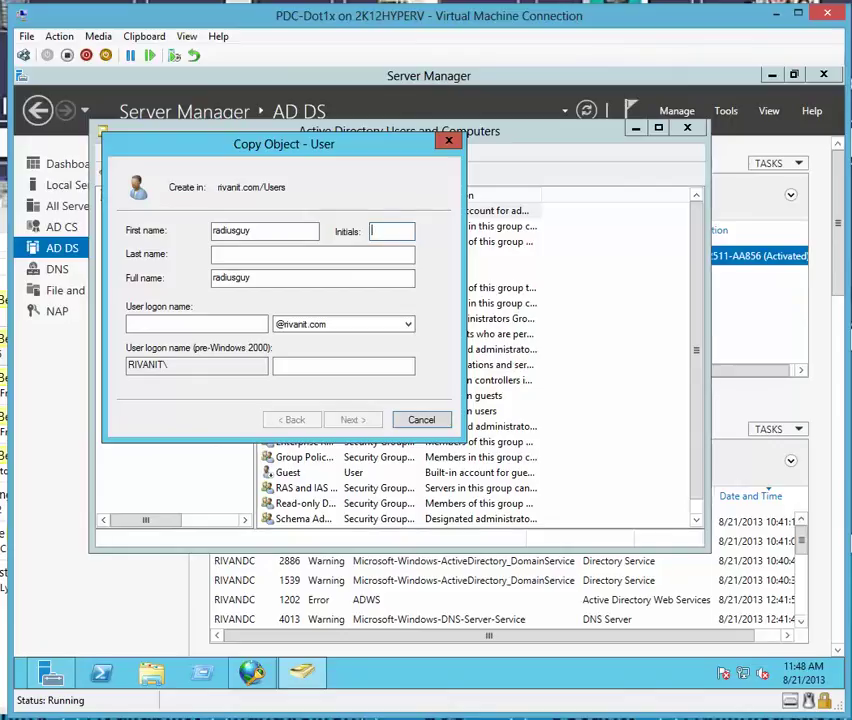
key("shift+Tab")
key("ctrl+c")
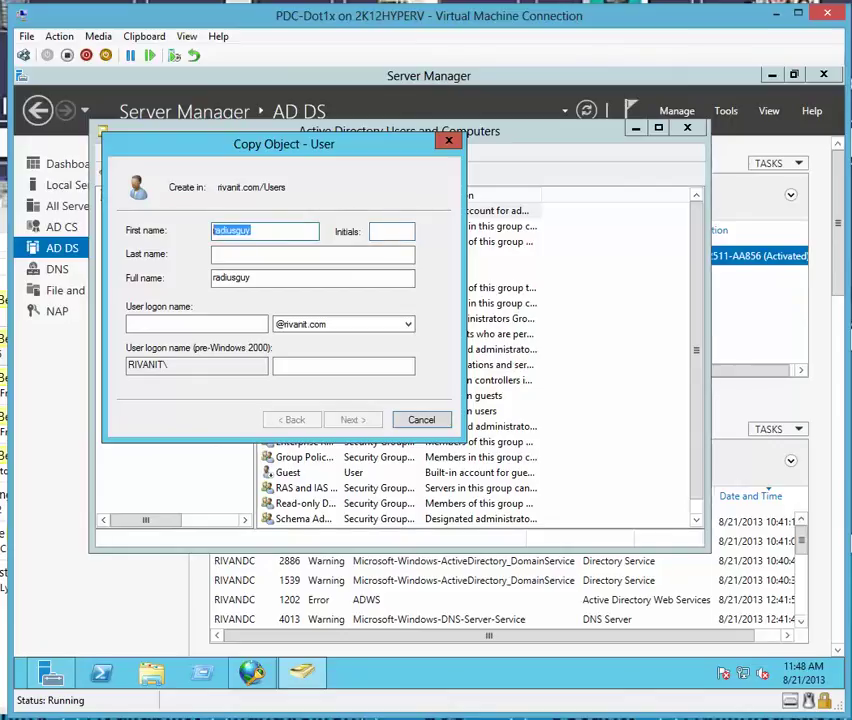
left_click(196, 324)
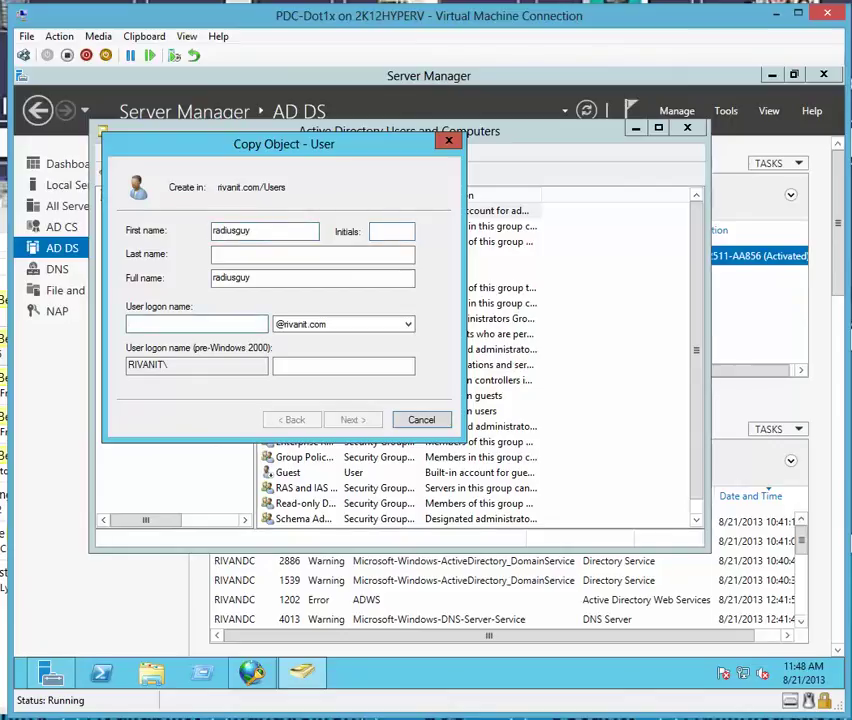
key("ctrl+v")
left_click(352, 419)
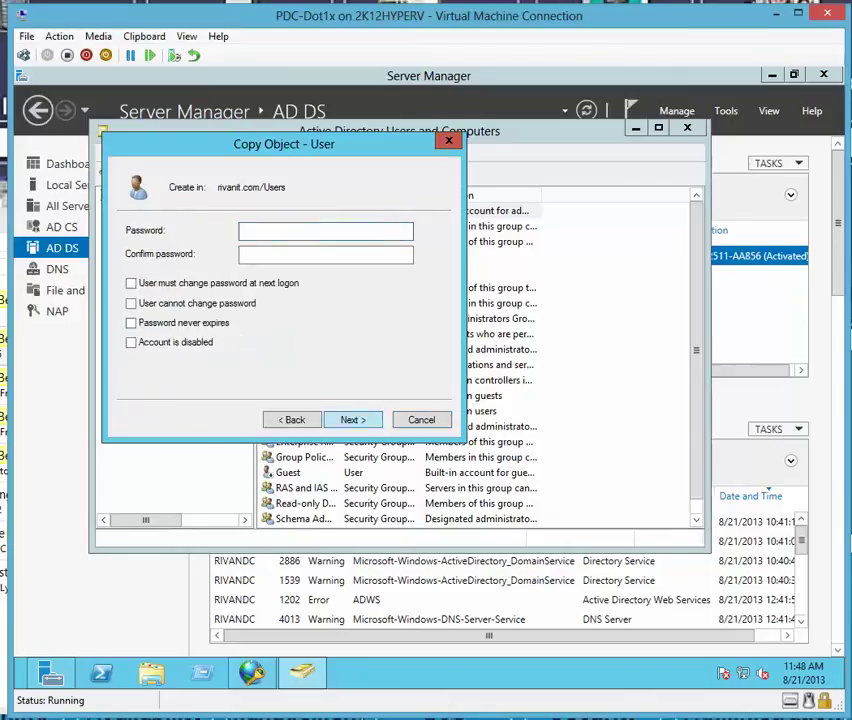
Enter and confirm the new user's password, and finish creating the account.
type("********")
key("Tab")
type("********")
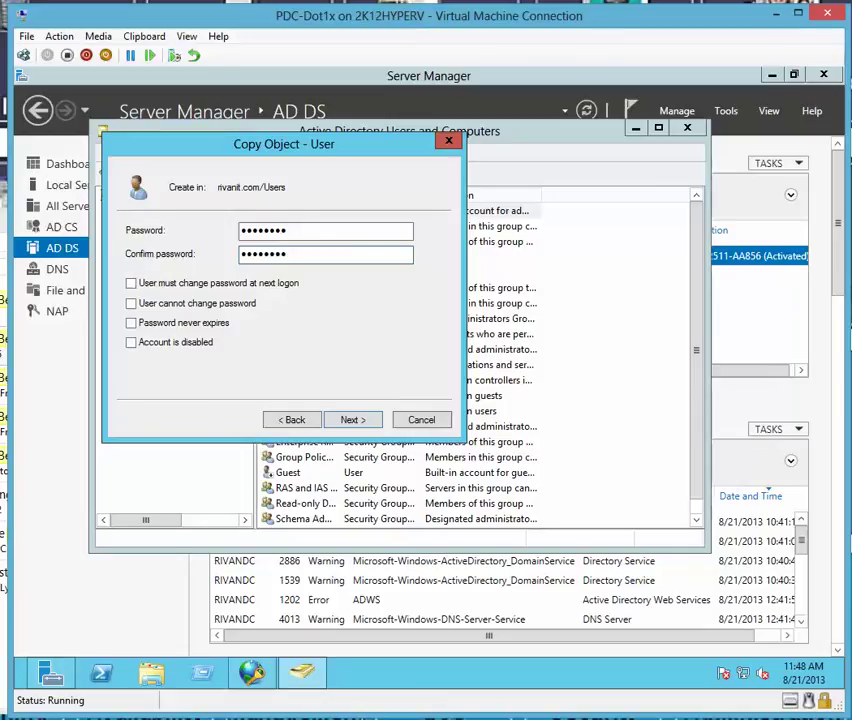
key("Return")
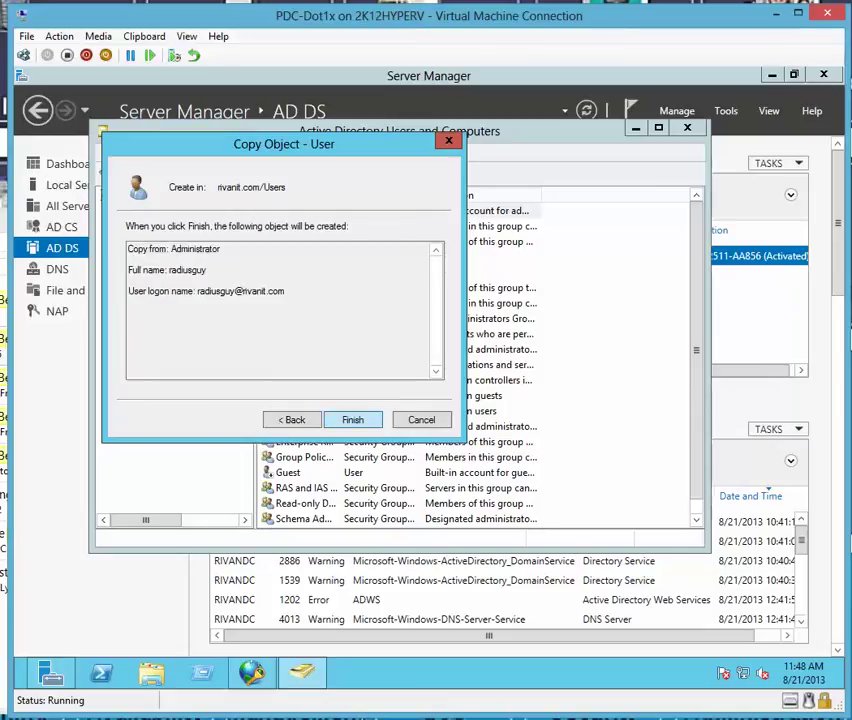
key("Return")
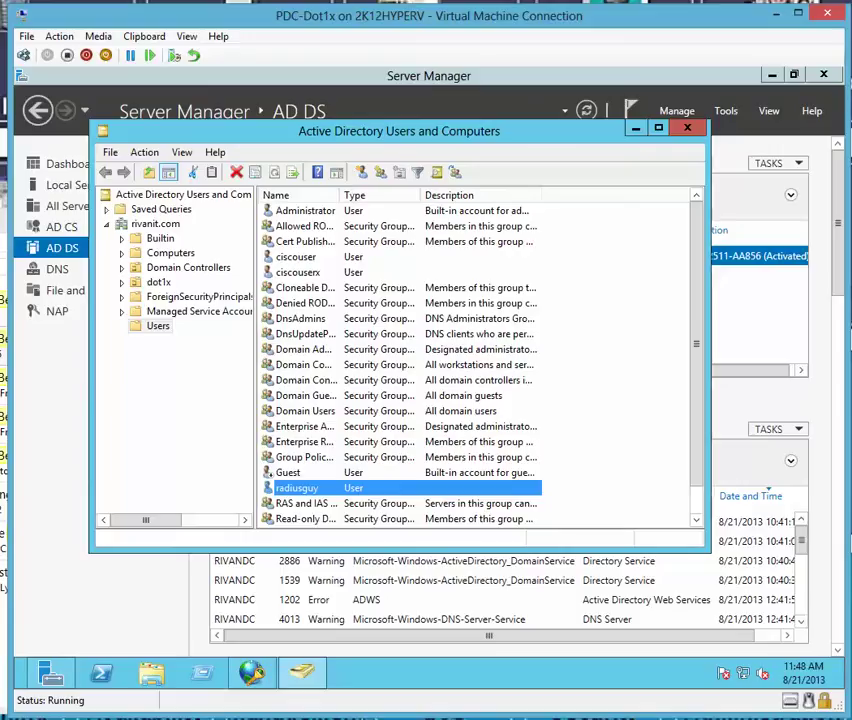
Minimize Active Directory Users and Computers and open Network Policy Server for RIVANDC from the NAP role.
left_click(636, 129)
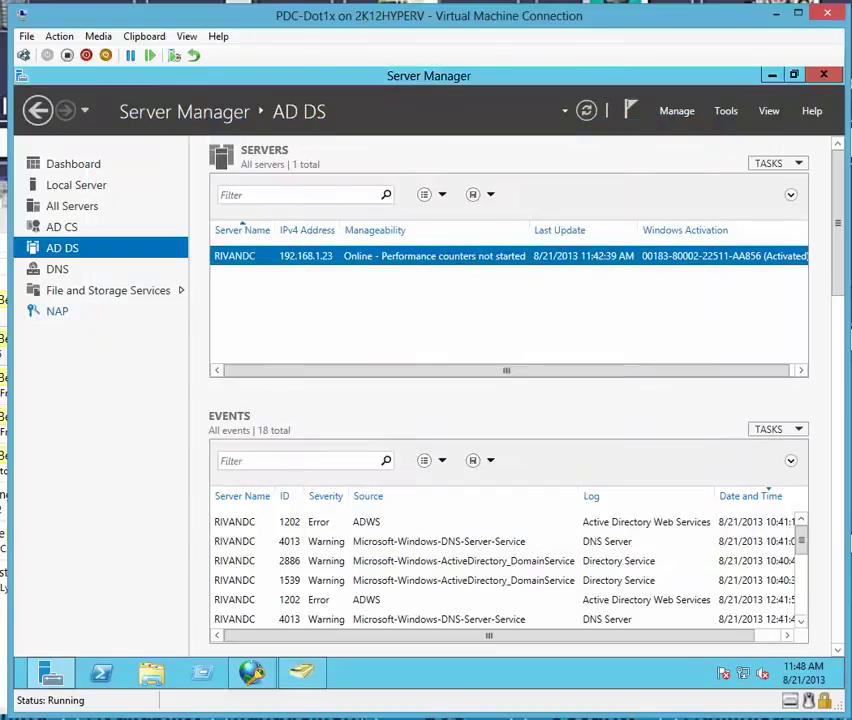
left_click(57, 311)
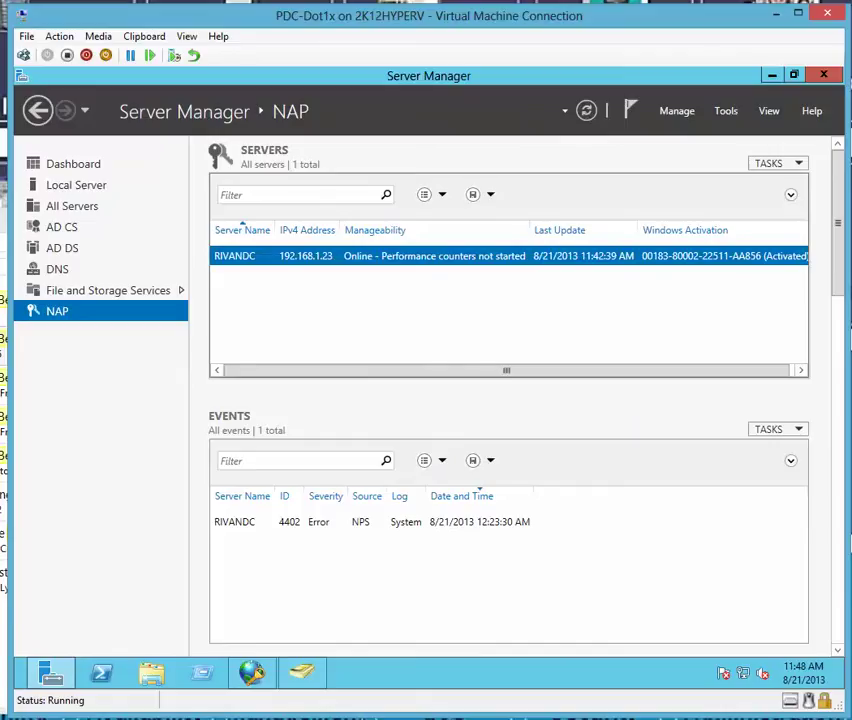
right_click(422, 257)
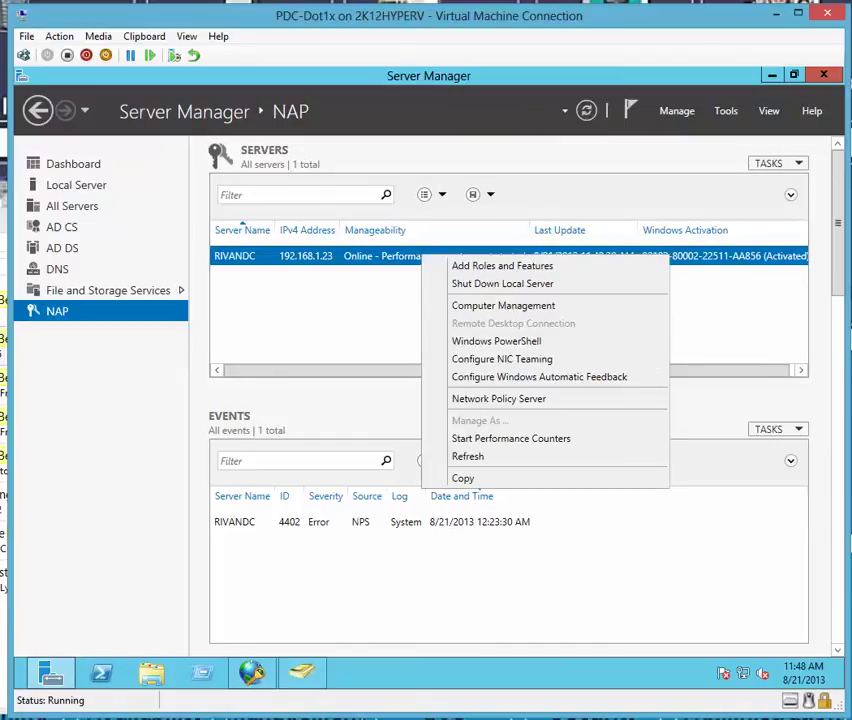
left_click(498, 398)
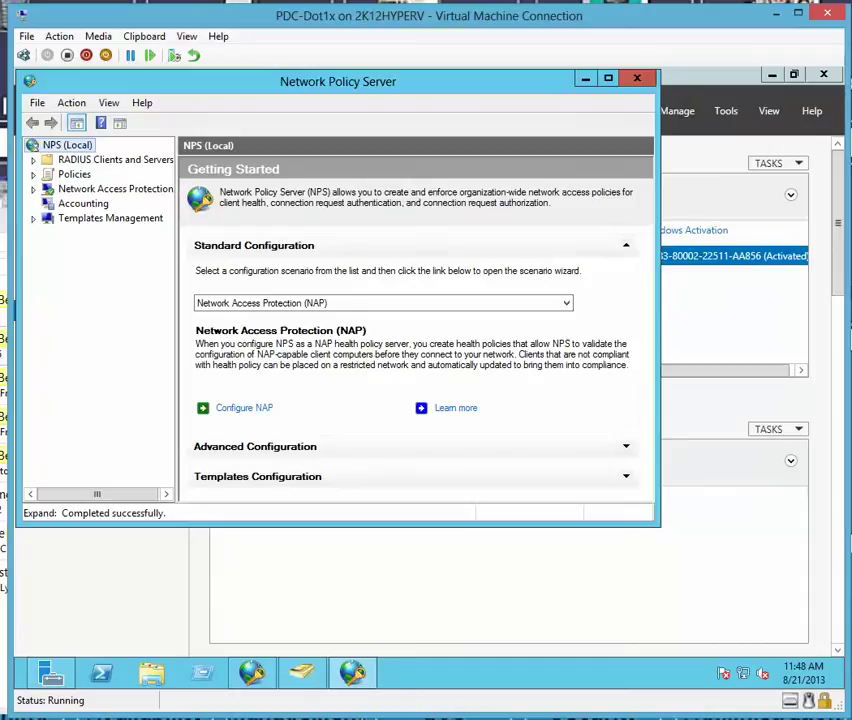
Start a new network policy in the Network Policies folder.
double_click(74, 174)
left_click(109, 203)
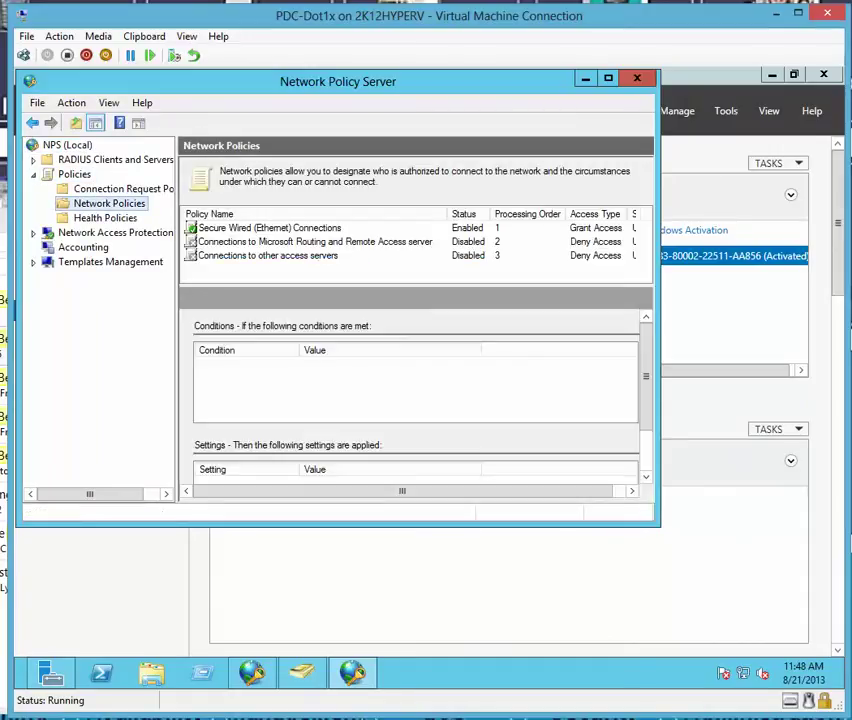
right_click(146, 204)
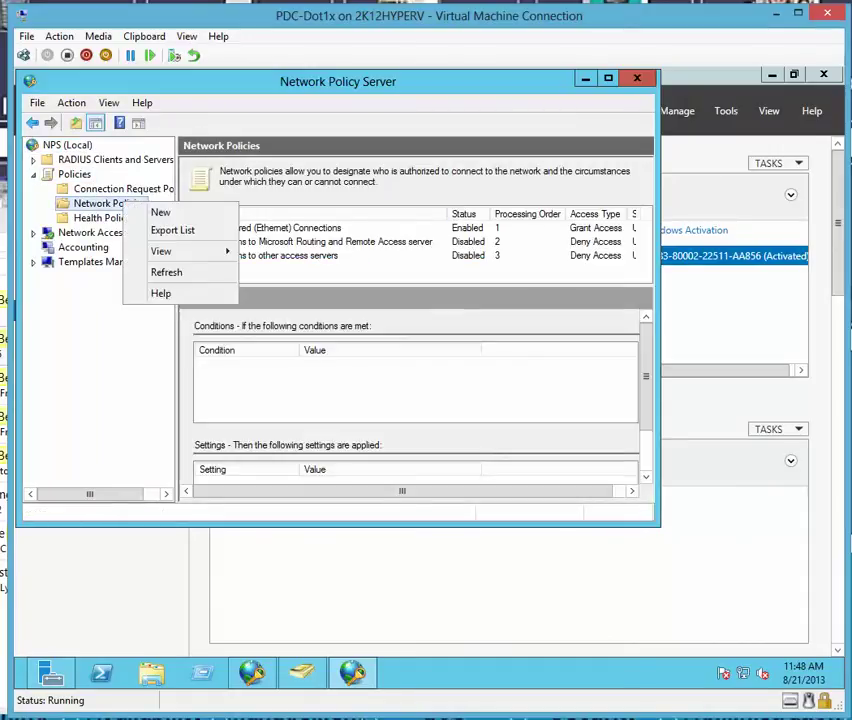
left_click(165, 212)
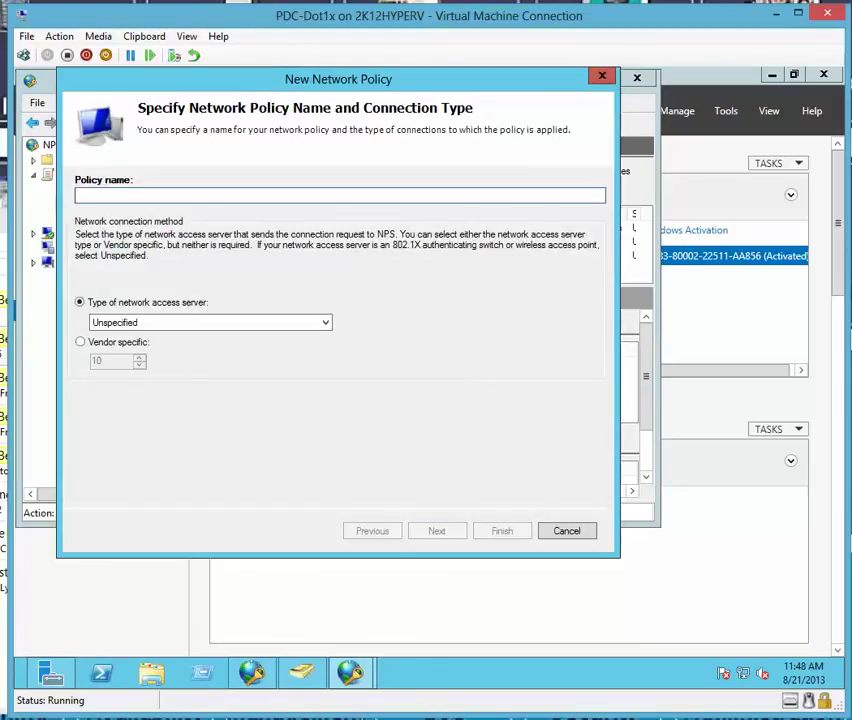
Name the policy CiscoUsingRadius and add a Windows Groups condition requiring membership in the Domain Admins group.
type("CiscoUsingRadius")
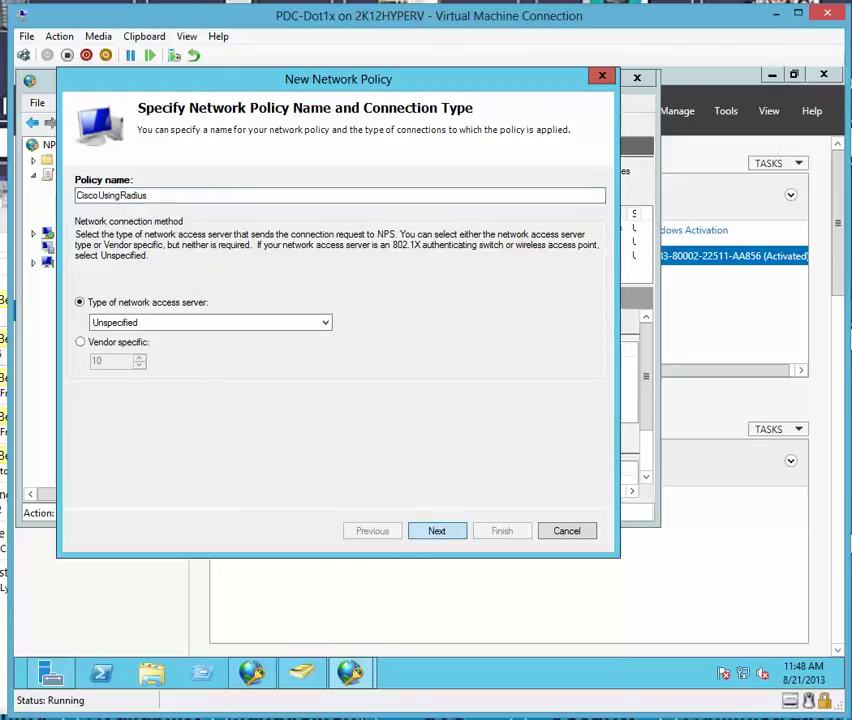
key("Return")
left_click(438, 464)
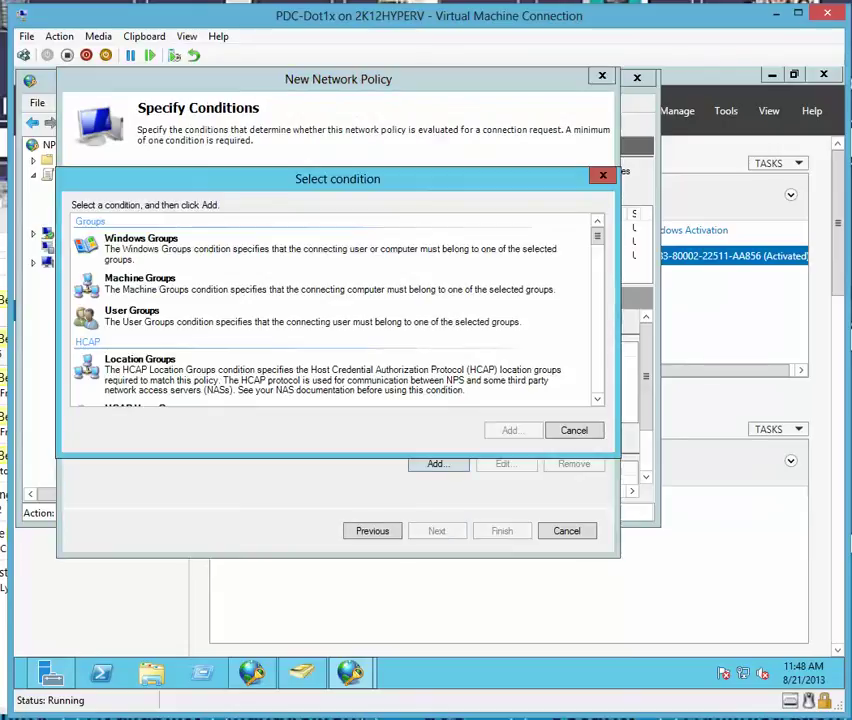
left_click(330, 249)
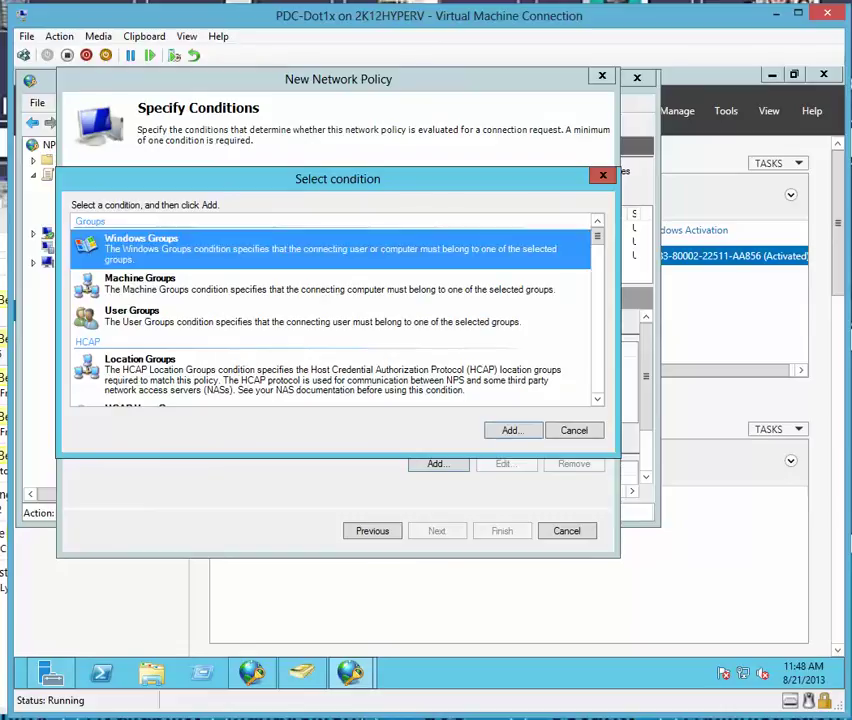
key("Return")
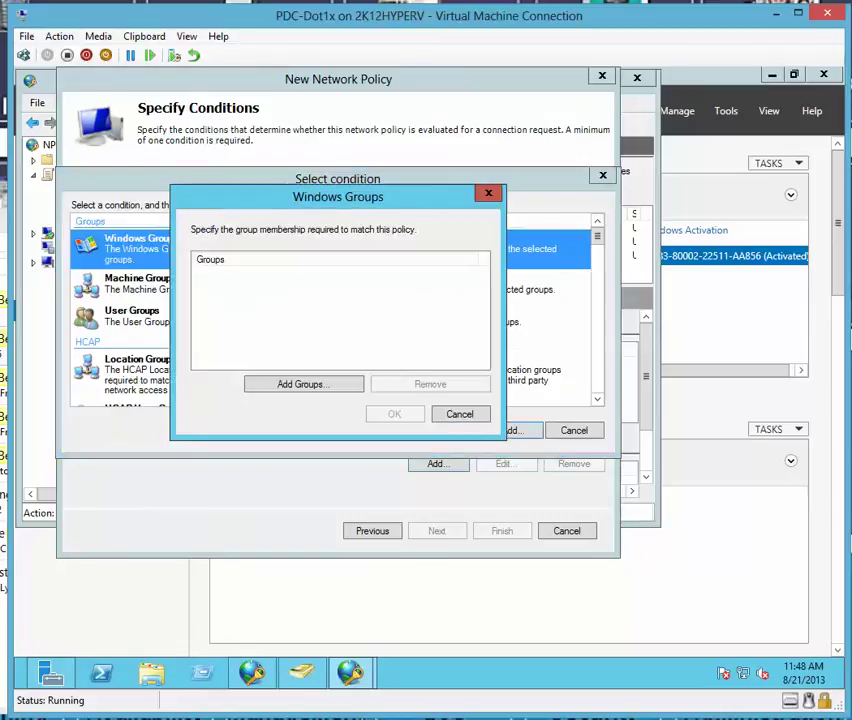
key("Return")
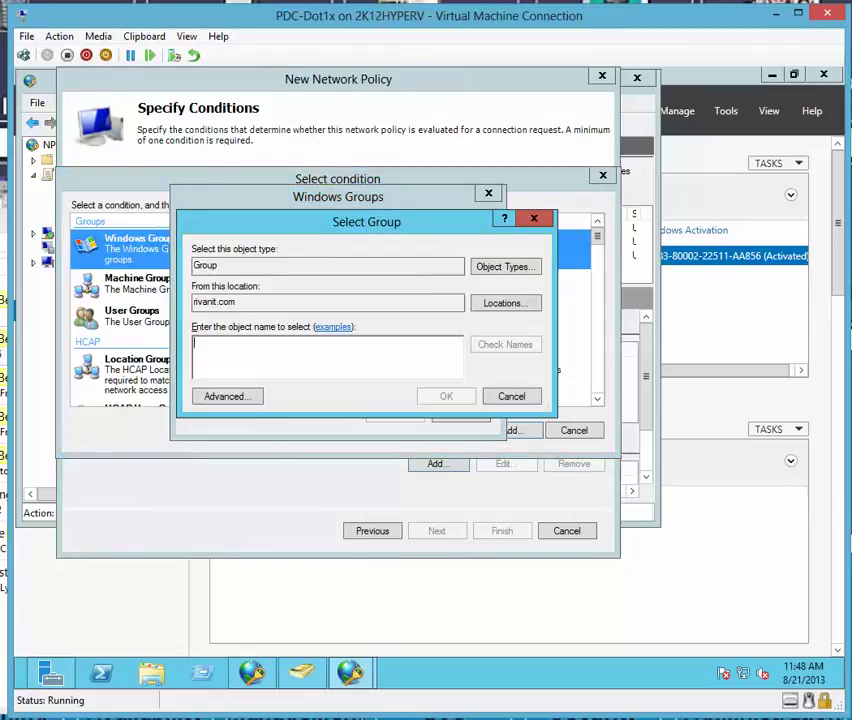
type("domain admins")
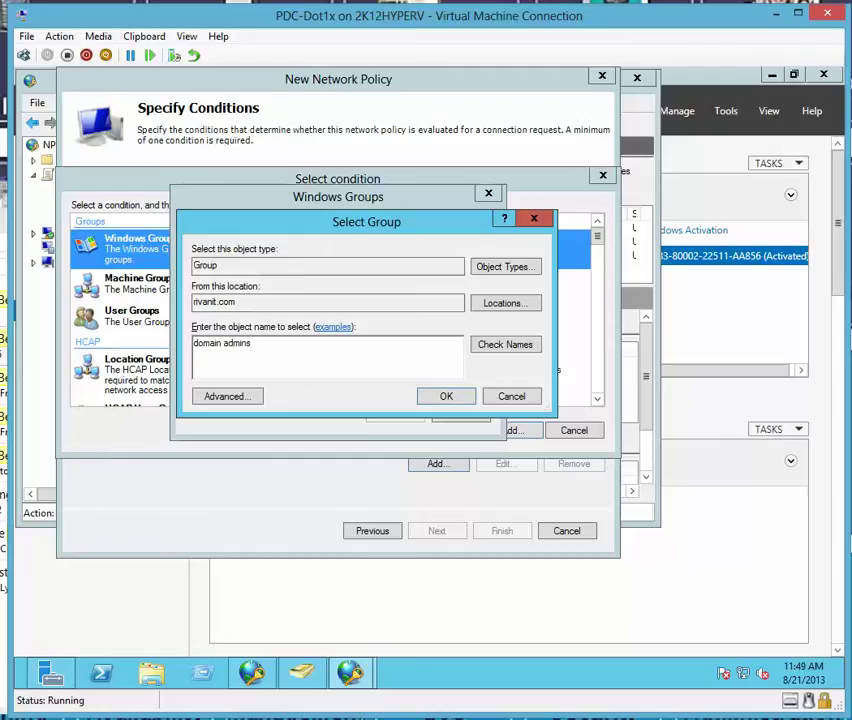
key("Return")
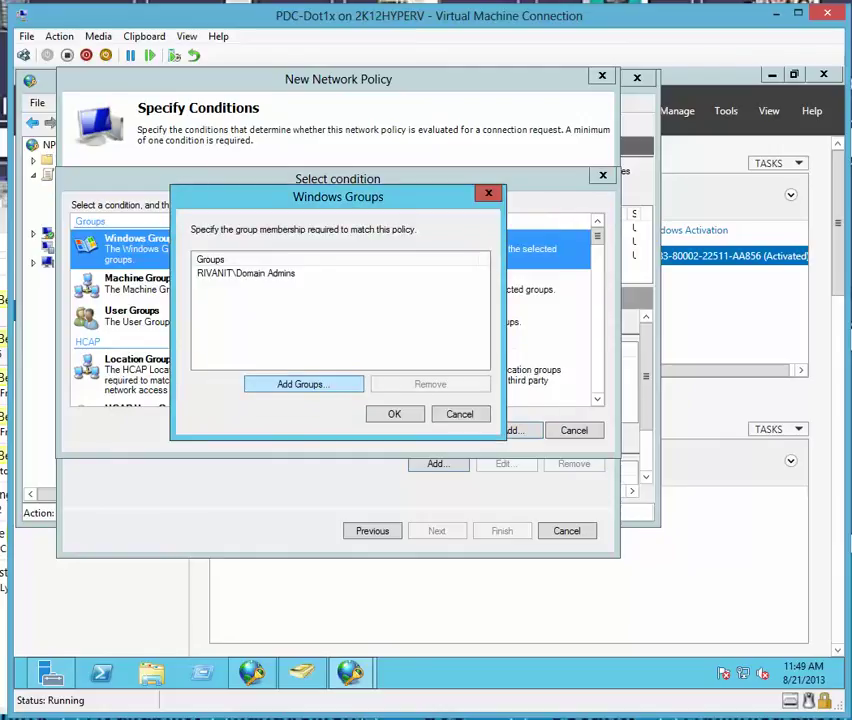
left_click(394, 414)
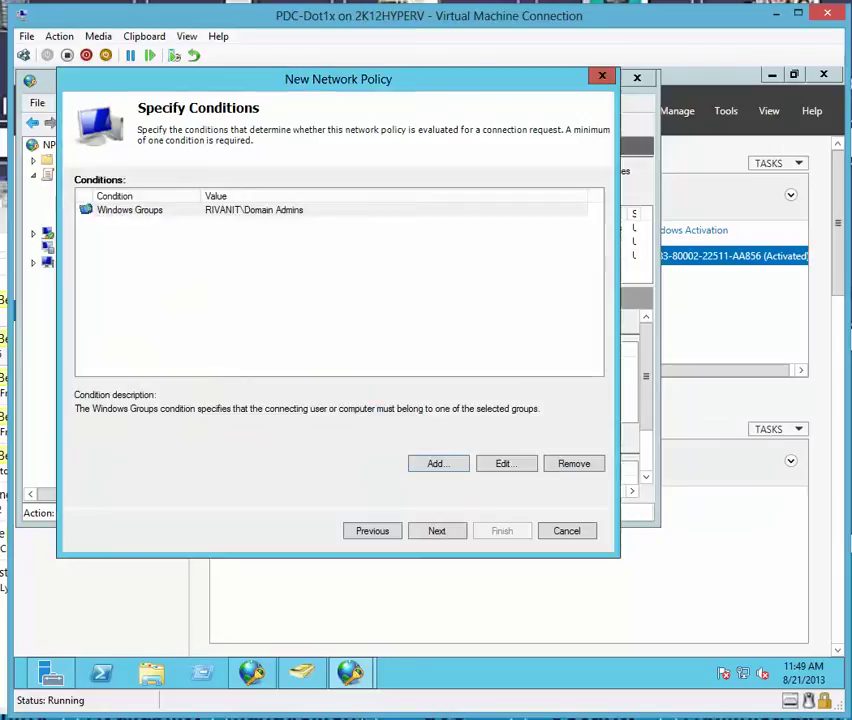
Grant access and allow only unencrypted authentication (PAP, SPAP), declining the help topic and keeping the default constraints.
left_click(437, 531)
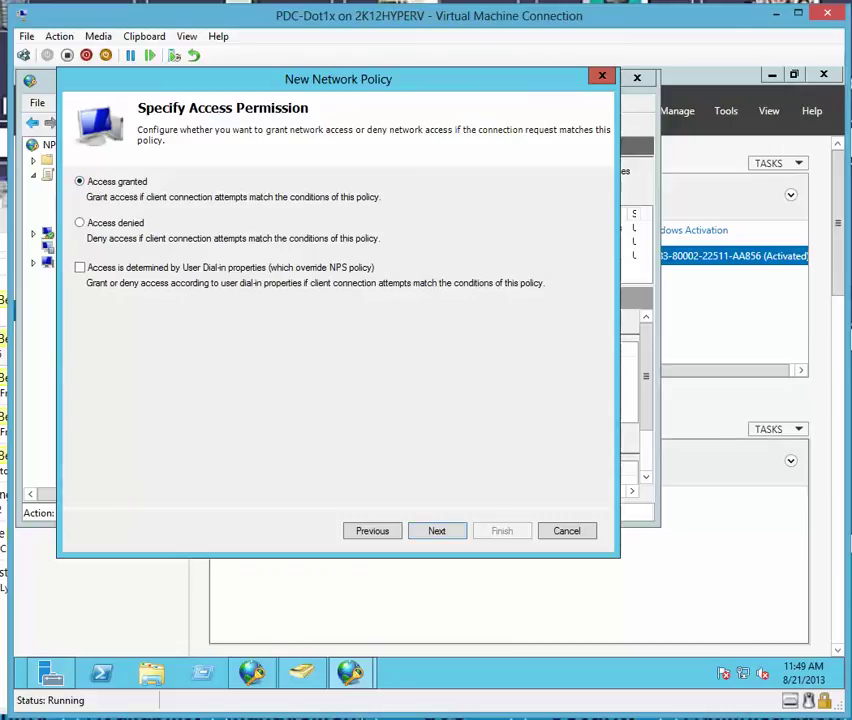
key("Return")
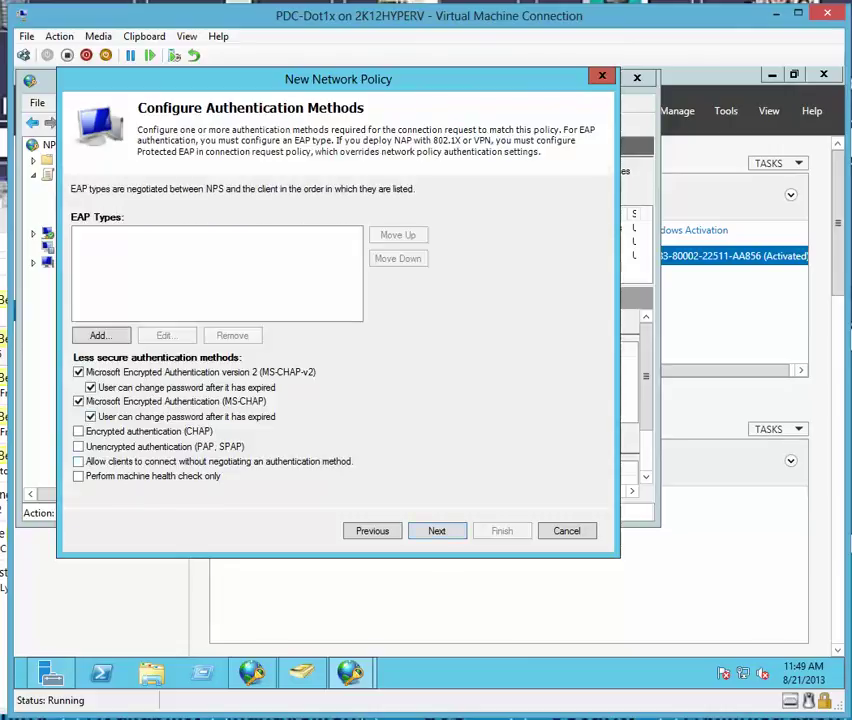
left_click(79, 372)
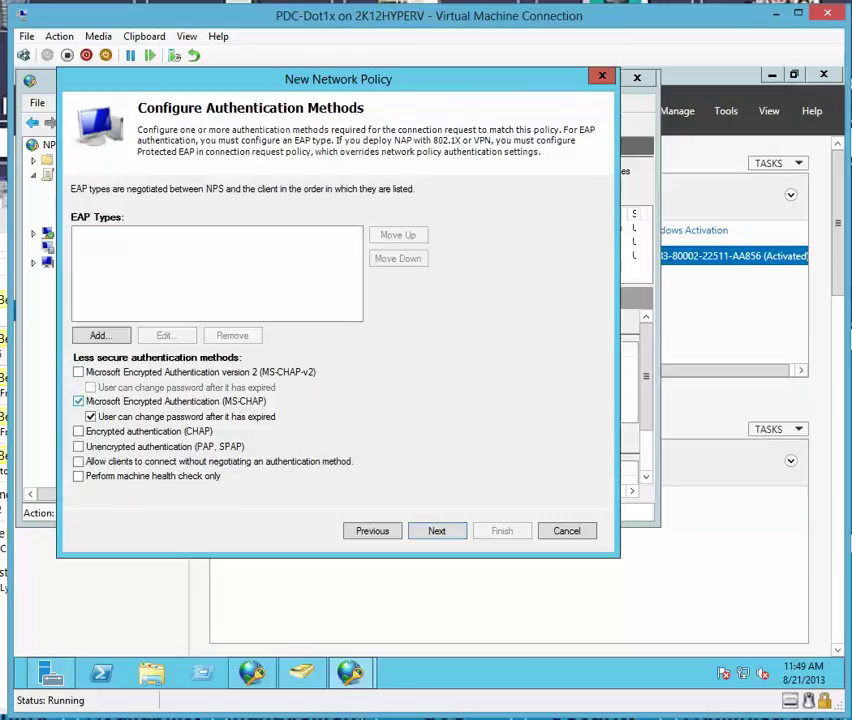
left_click(79, 401)
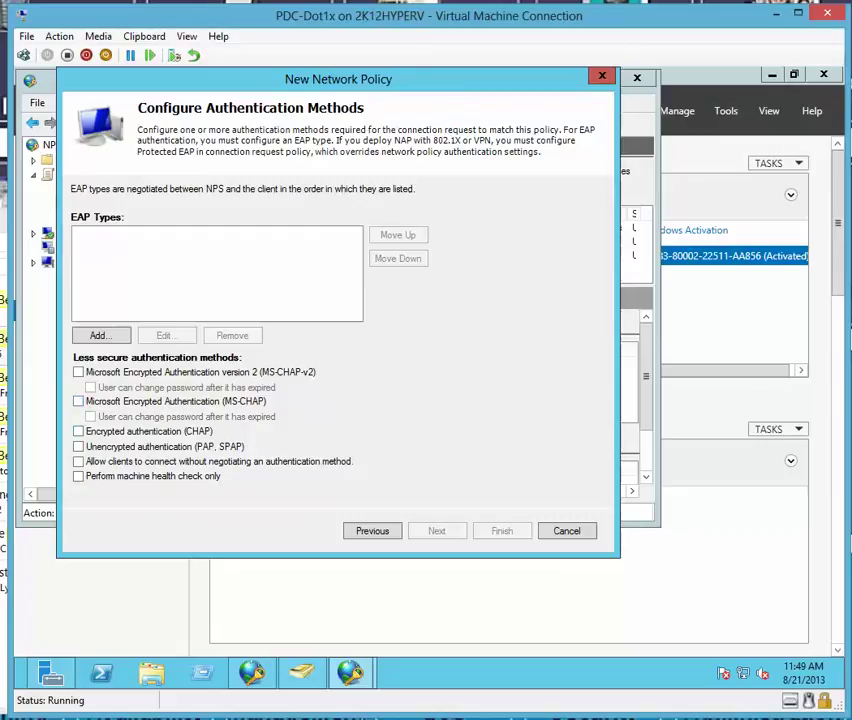
left_click(79, 447)
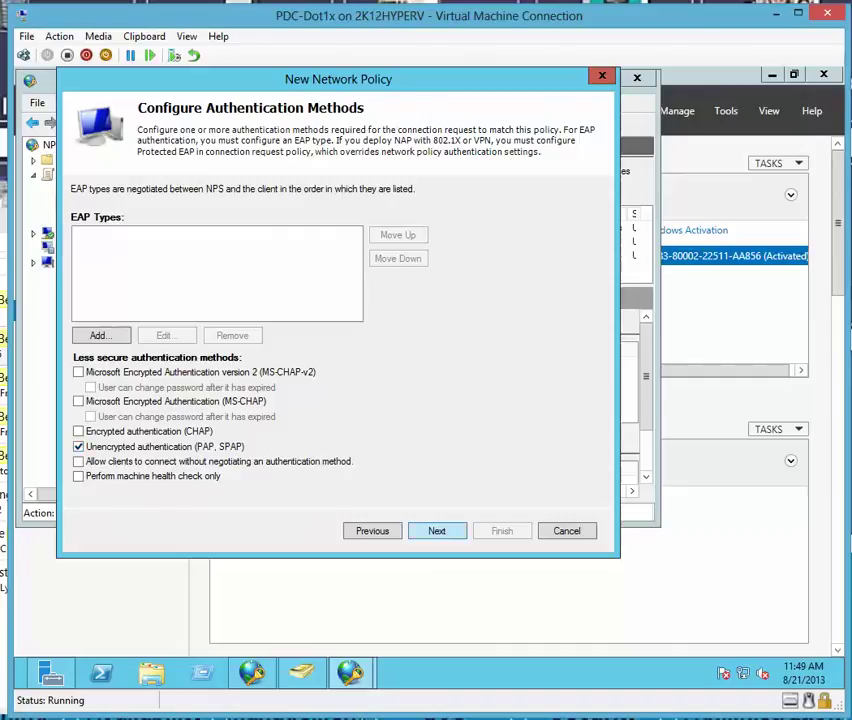
left_click(437, 530)
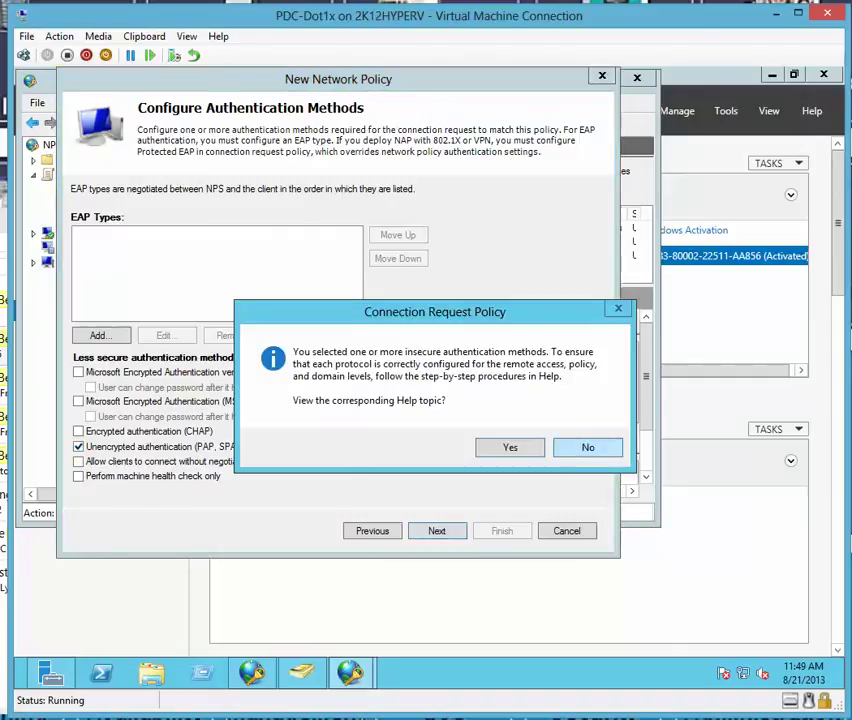
key("Return")
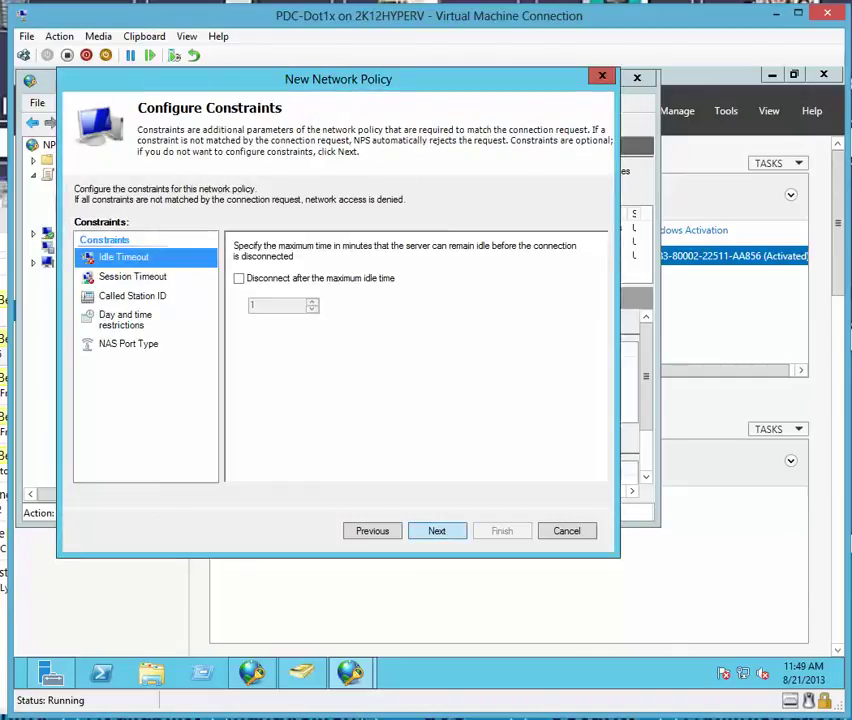
key("Return")
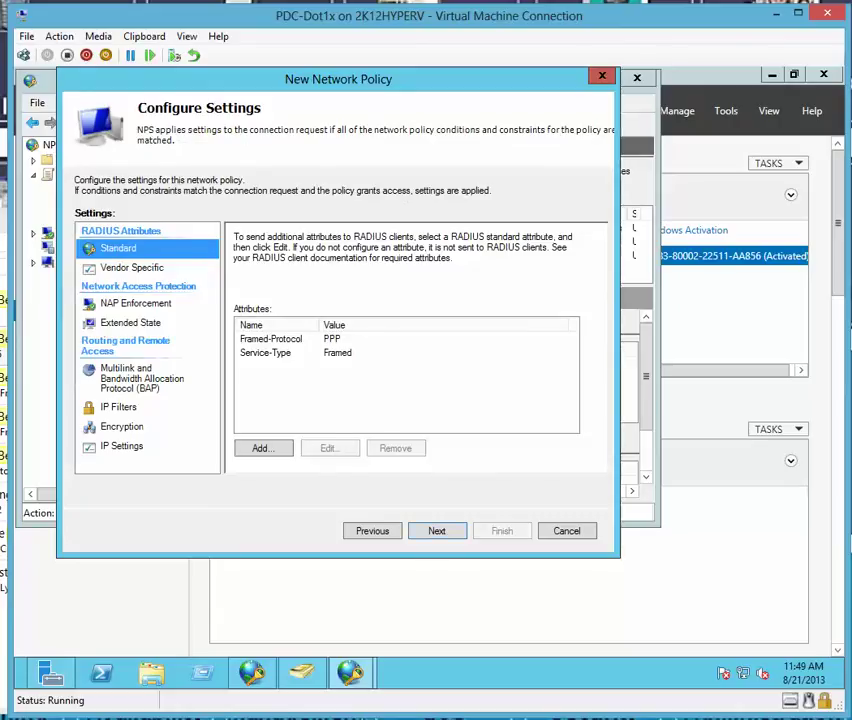
Remove the Framed-Protocol attribute from the standard RADIUS attributes and set Service-Type to Login under Others.
left_click(271, 339)
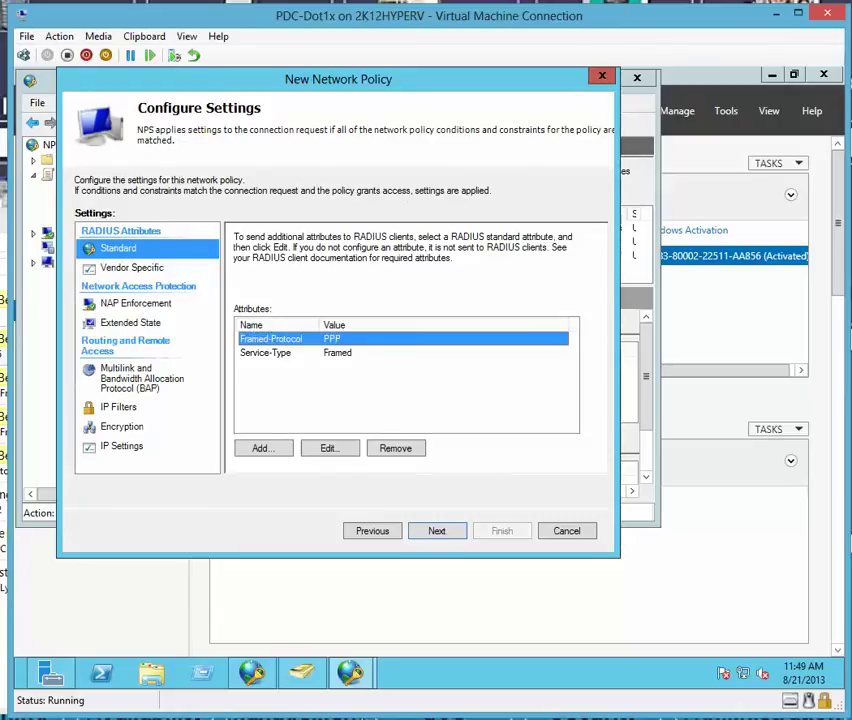
left_click(395, 448)
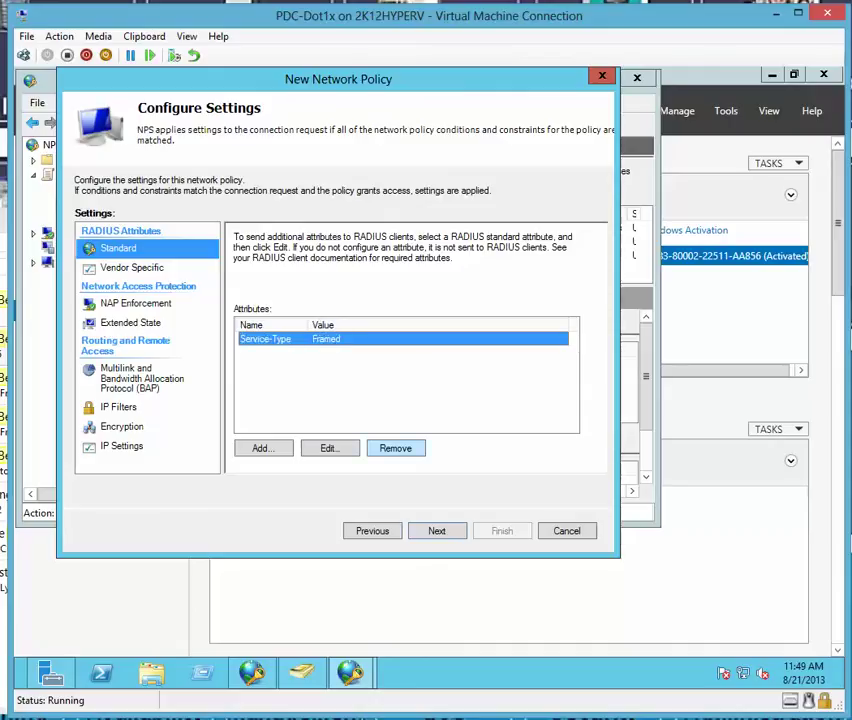
left_click(330, 448)
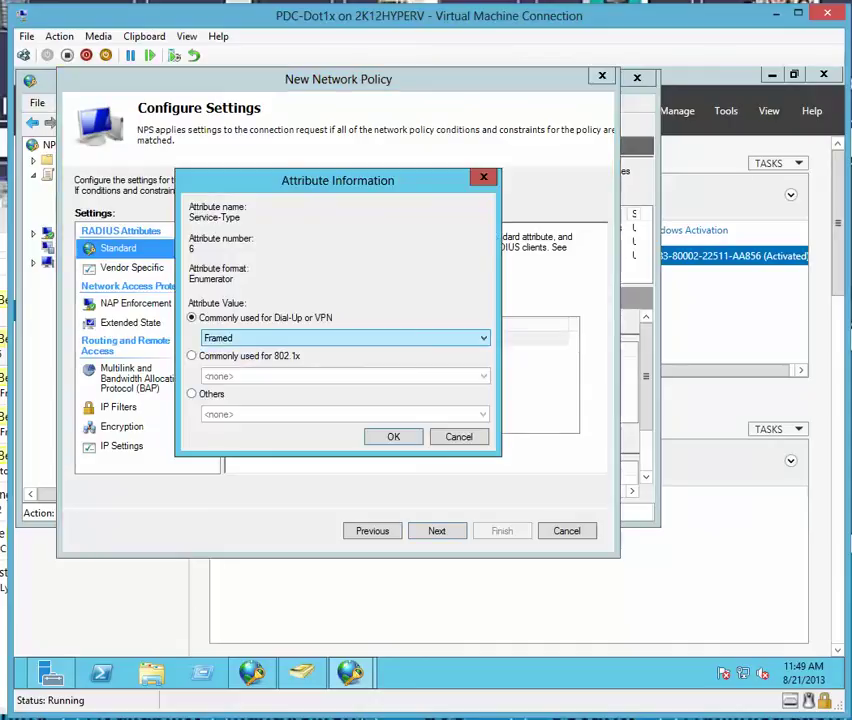
left_click(192, 394)
left_click(345, 414)
left_click(230, 439)
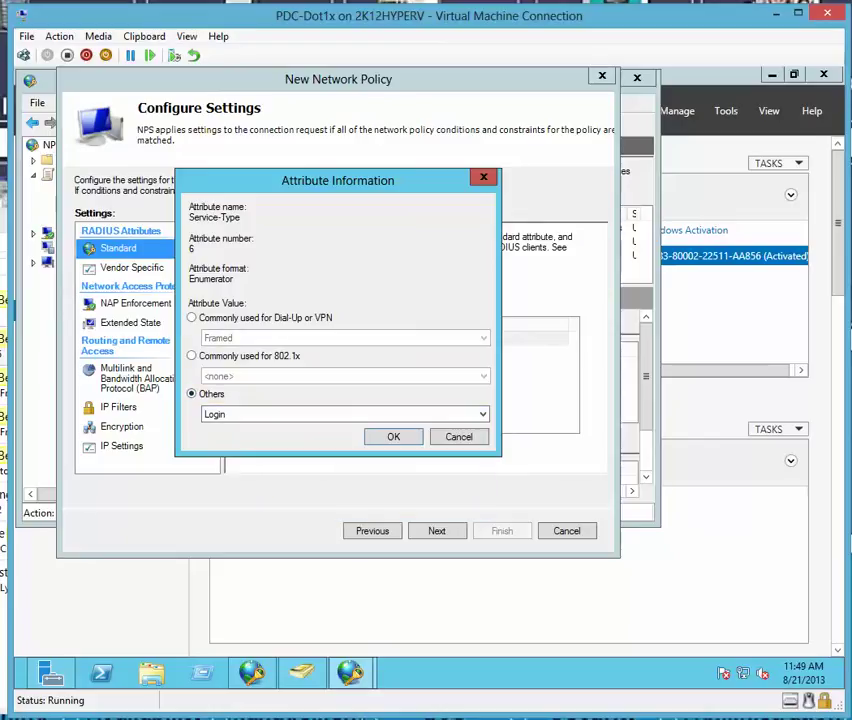
key("Return")
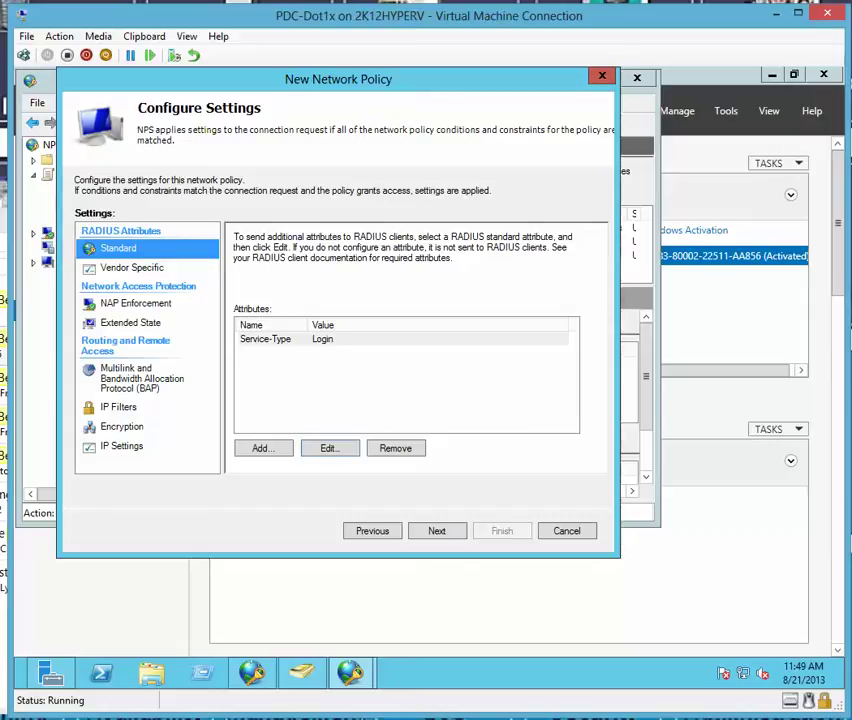
Start adding the vendor-specific RADIUS attribute Cisco-AV-Pair from the vendor Cisco.
left_click(132, 268)
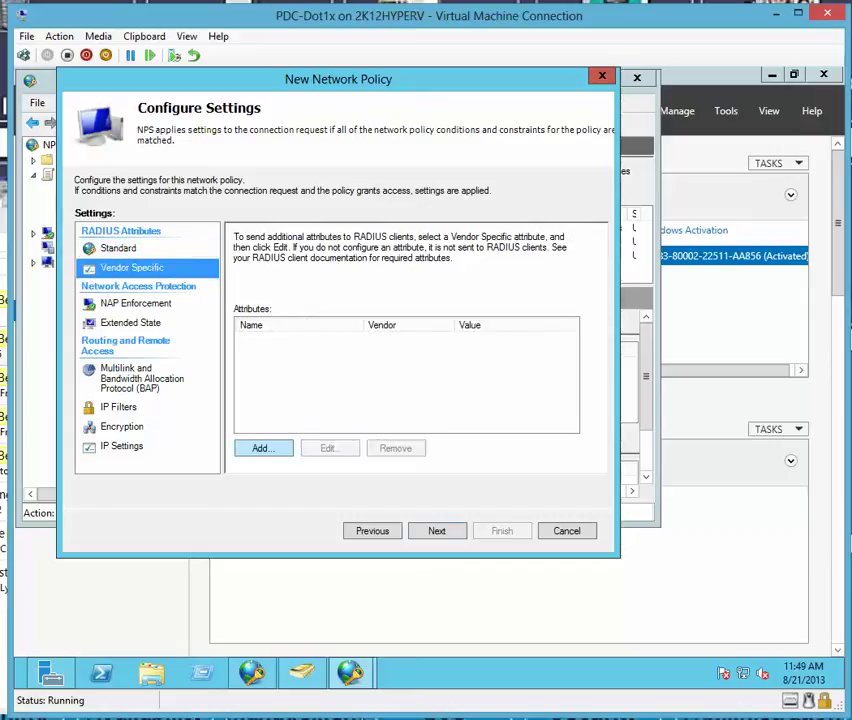
left_click(263, 448)
left_click(248, 233)
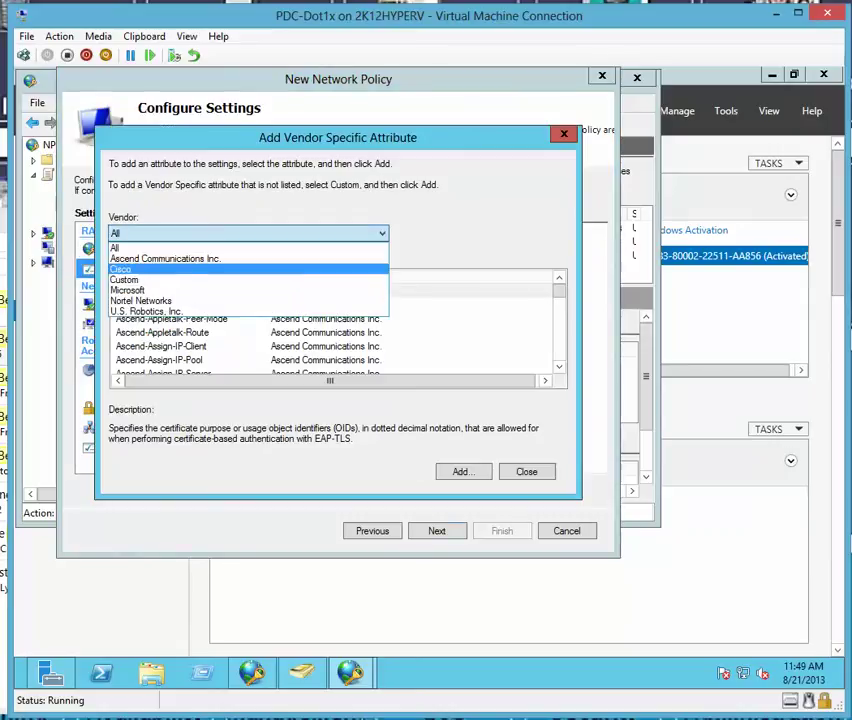
left_click(248, 269)
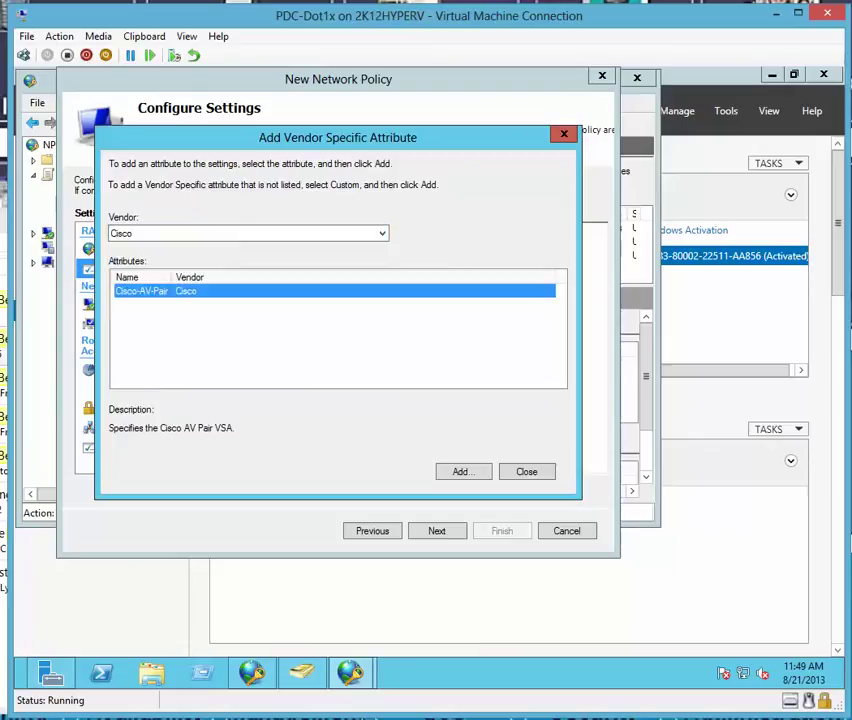
left_click(460, 471)
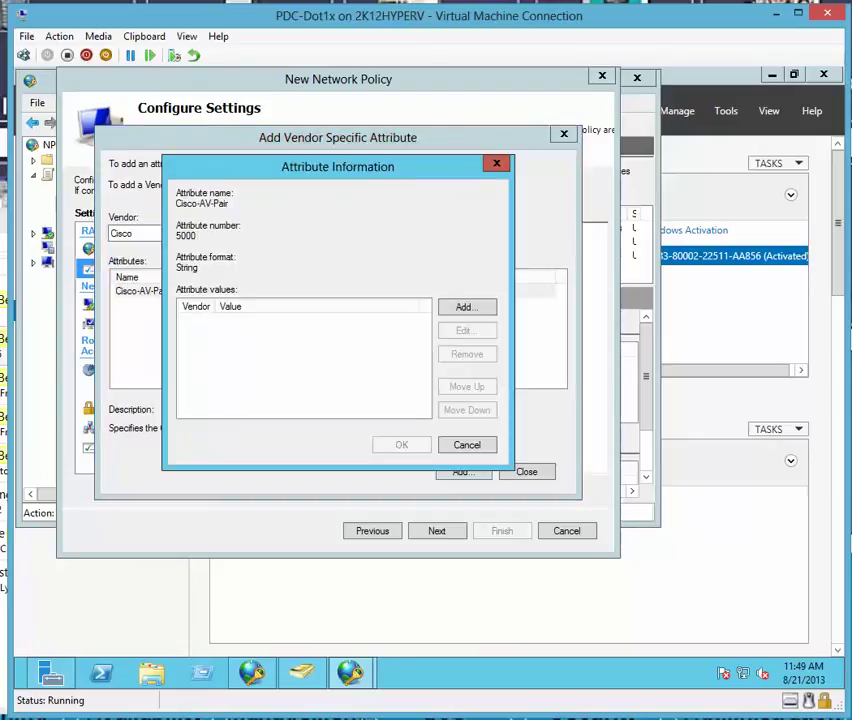
Add the value shell:priv-lvl=15 to the Cisco-AV-Pair attribute, finish adding attributes, and return to the standard RADIUS attributes.
left_click(466, 307)
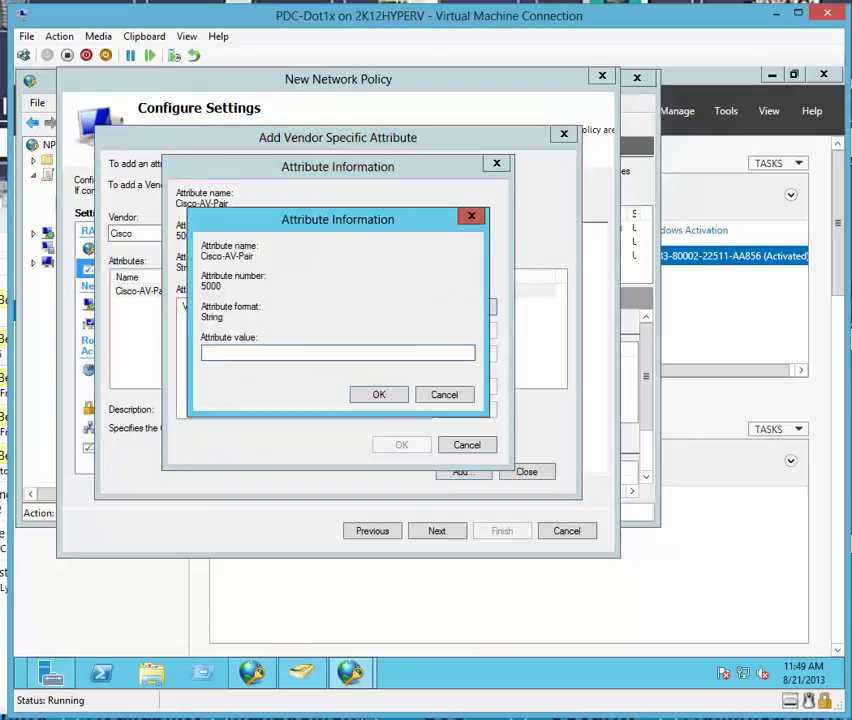
left_click_drag(476, 230, 476, 230)
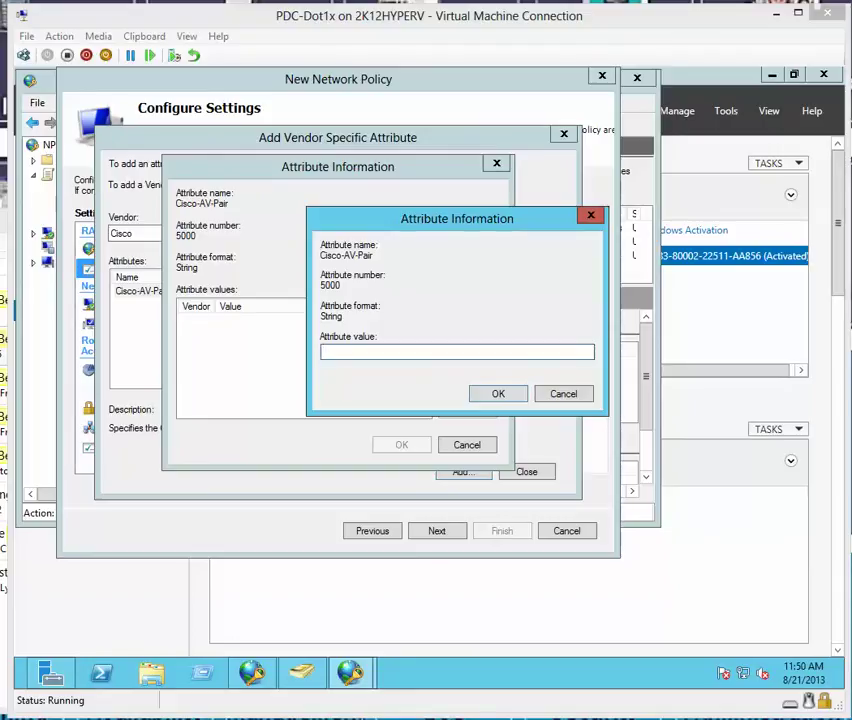
left_click_drag(2, 402, 348, 424)
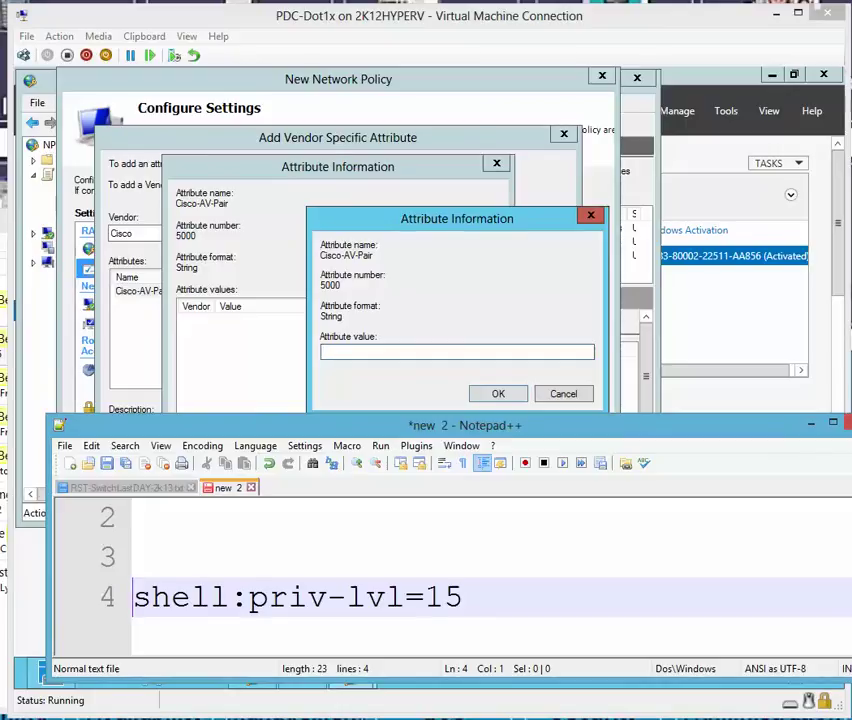
key("alt+Tab")
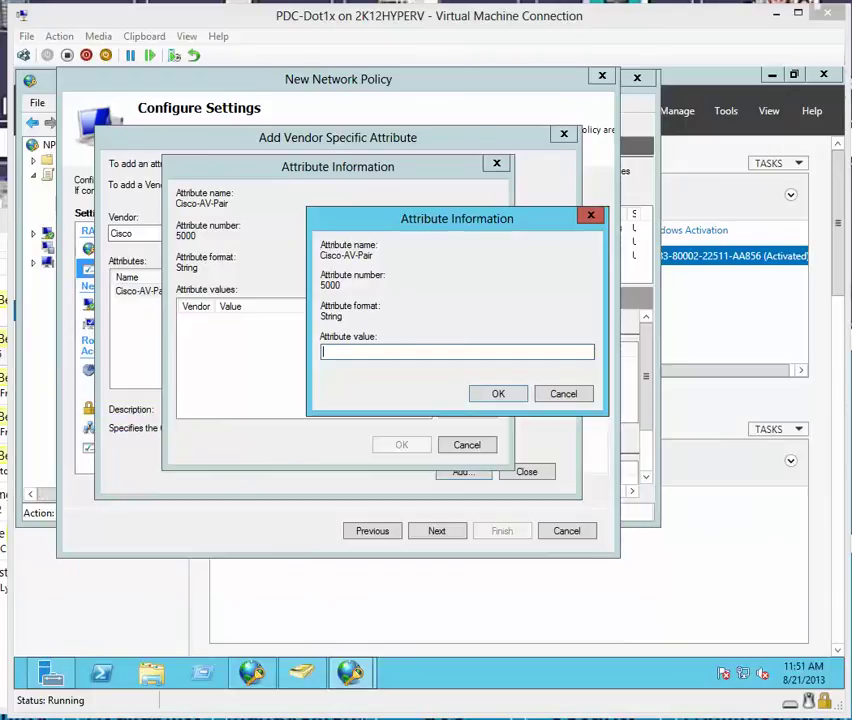
type("shell:pr")
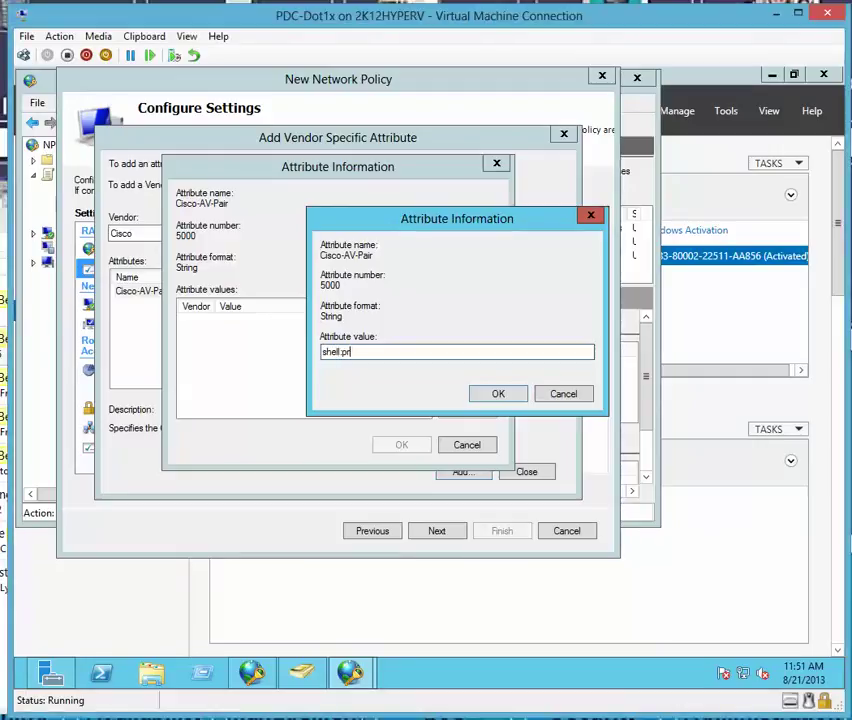
type("iv-lvl=15")
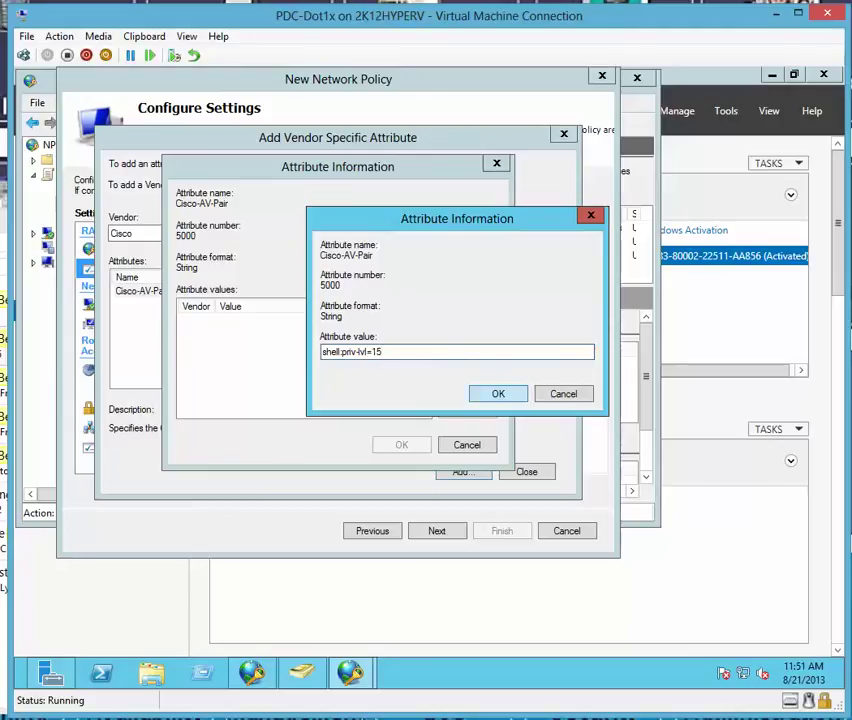
key("Return")
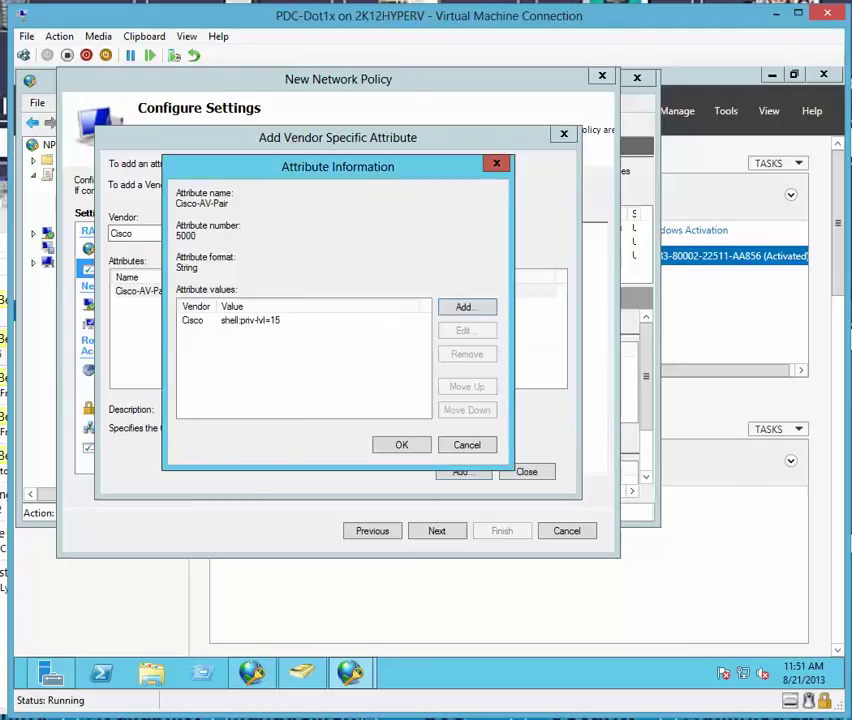
key("Return")
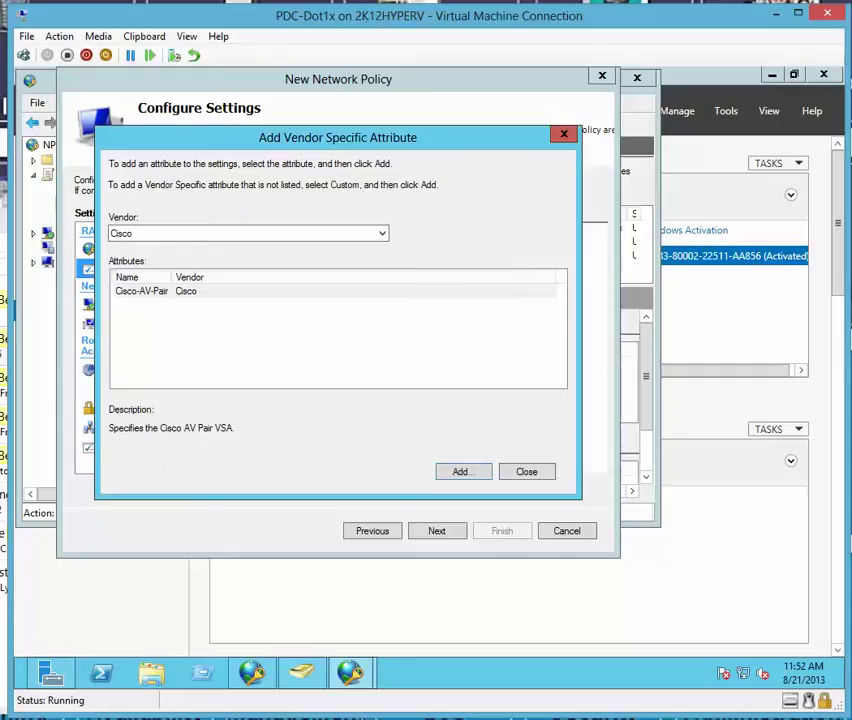
left_click(527, 472)
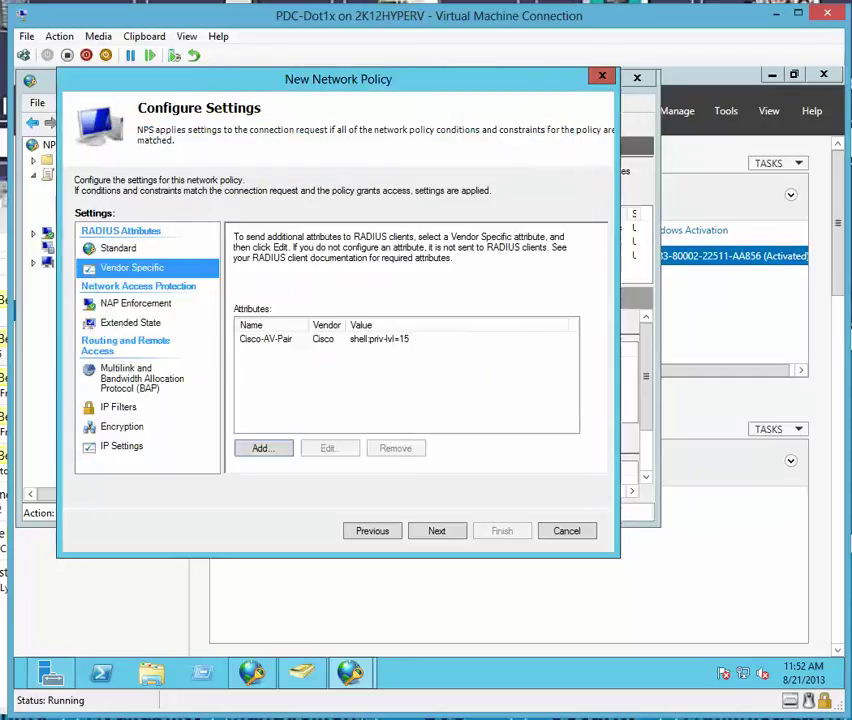
left_click(118, 248)
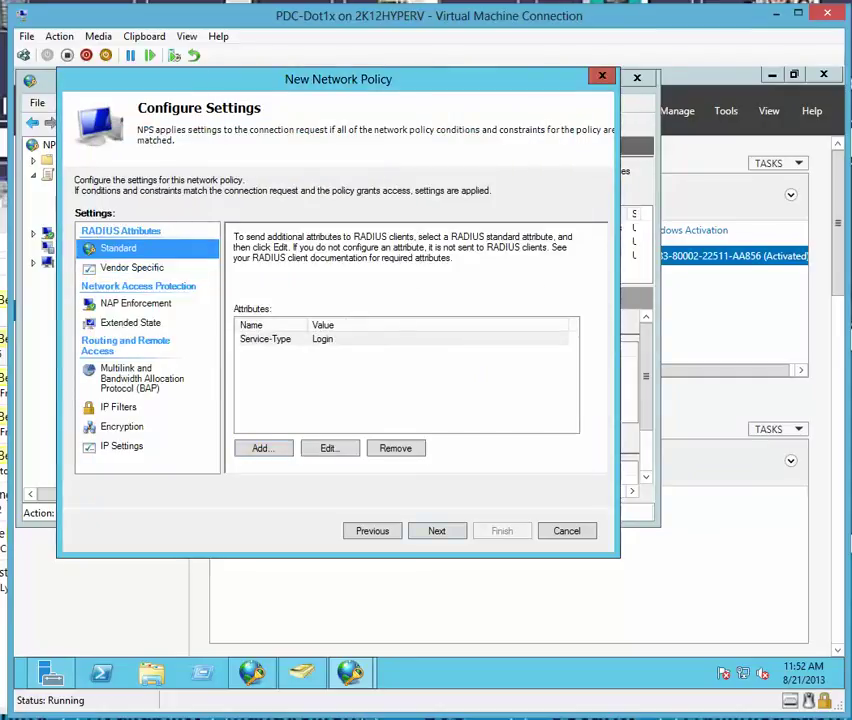
Allow only No encryption in the policy's encryption settings, after reviewing the other settings, and finish creating the CiscoUsingRadius policy.
left_click(132, 268)
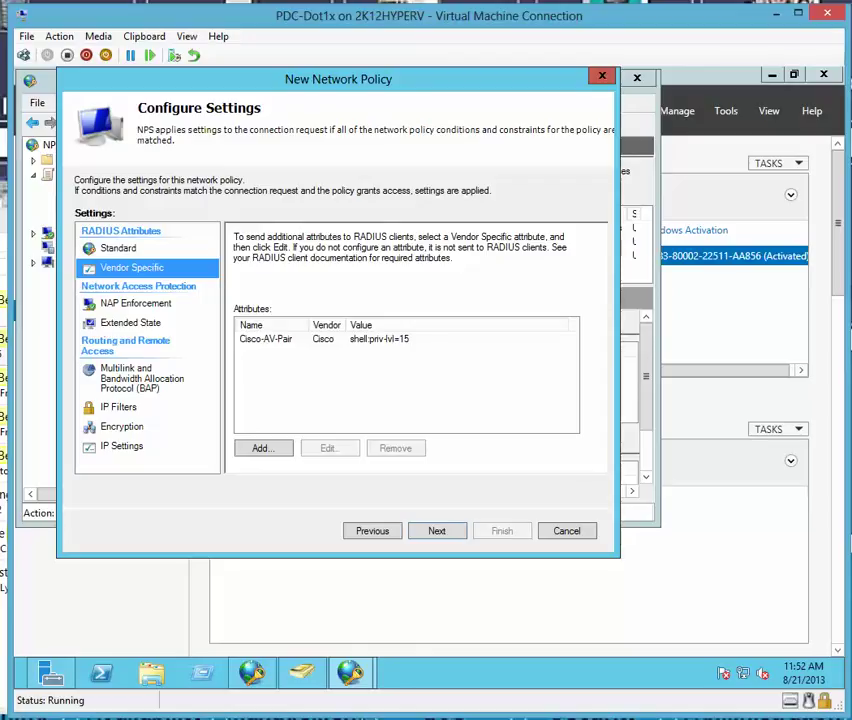
left_click(135, 304)
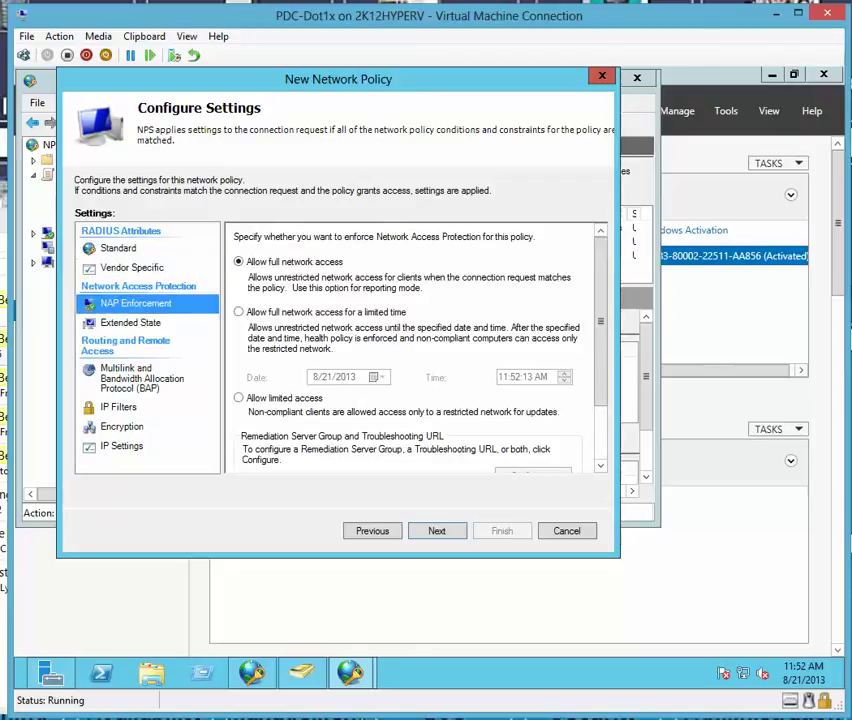
left_click(130, 323)
left_click(141, 378)
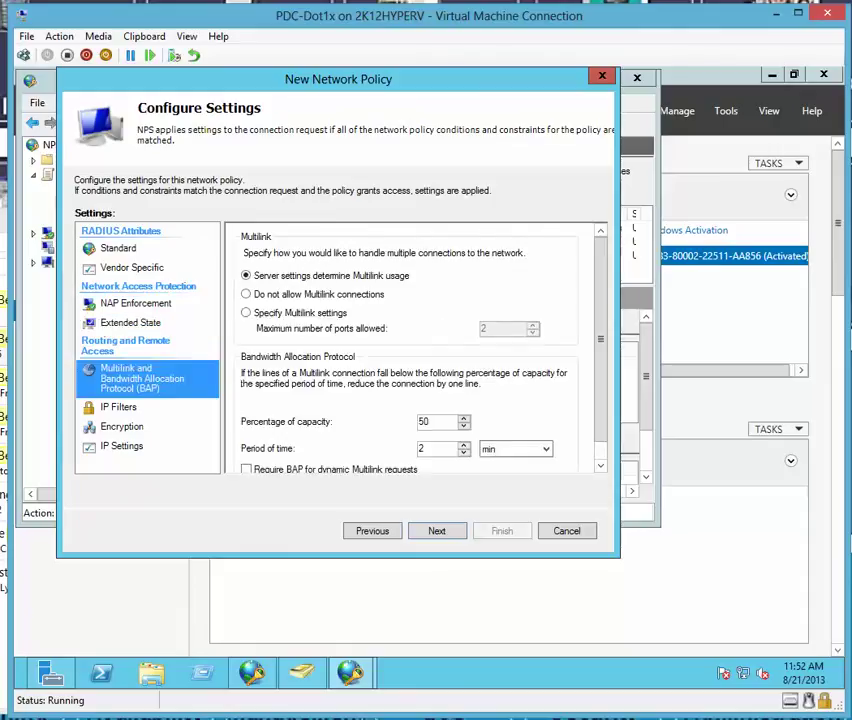
left_click(118, 407)
left_click(122, 427)
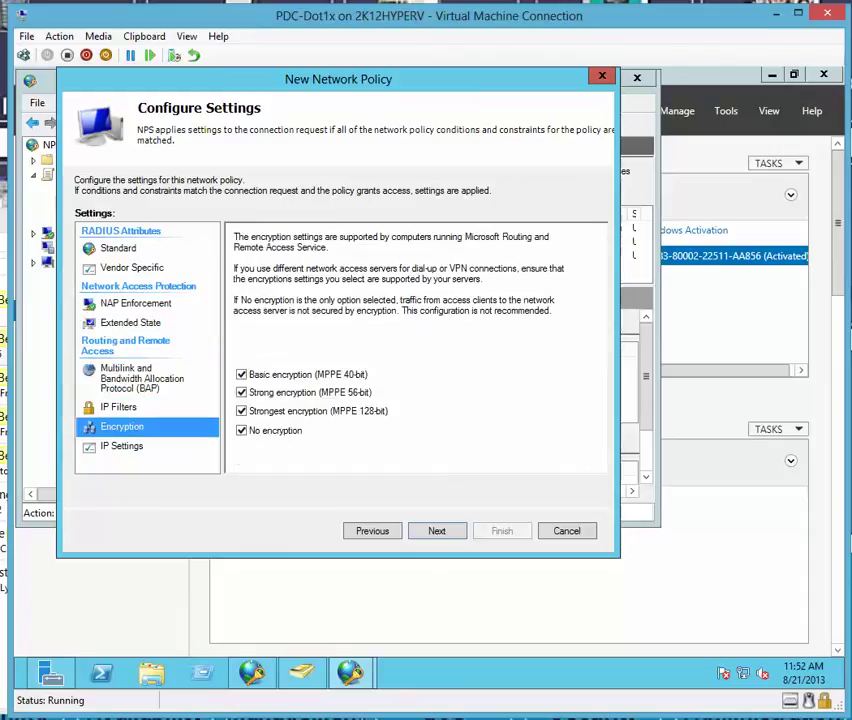
left_click(241, 375)
left_click(241, 393)
left_click(241, 411)
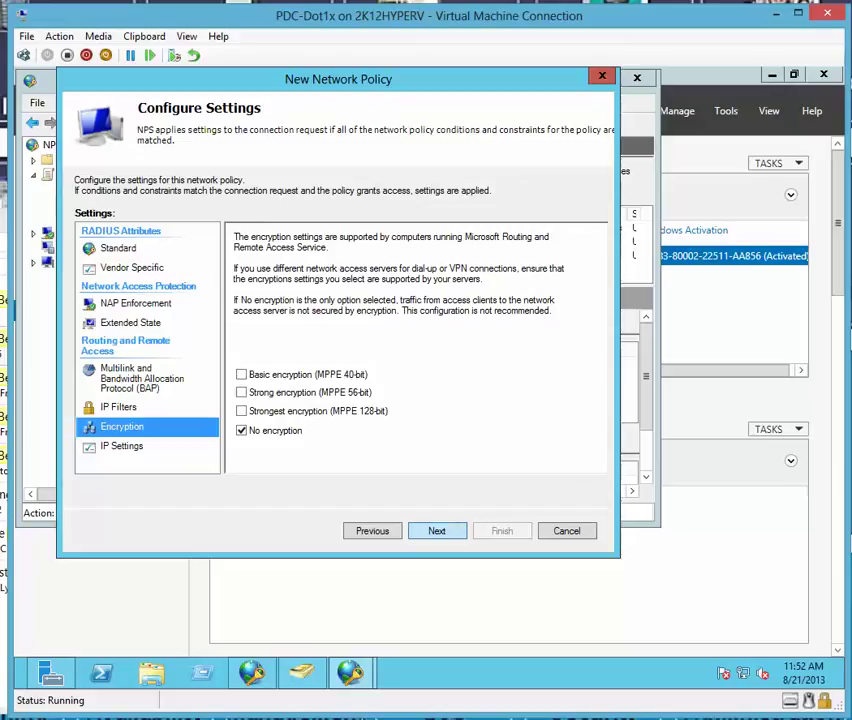
key("Return")
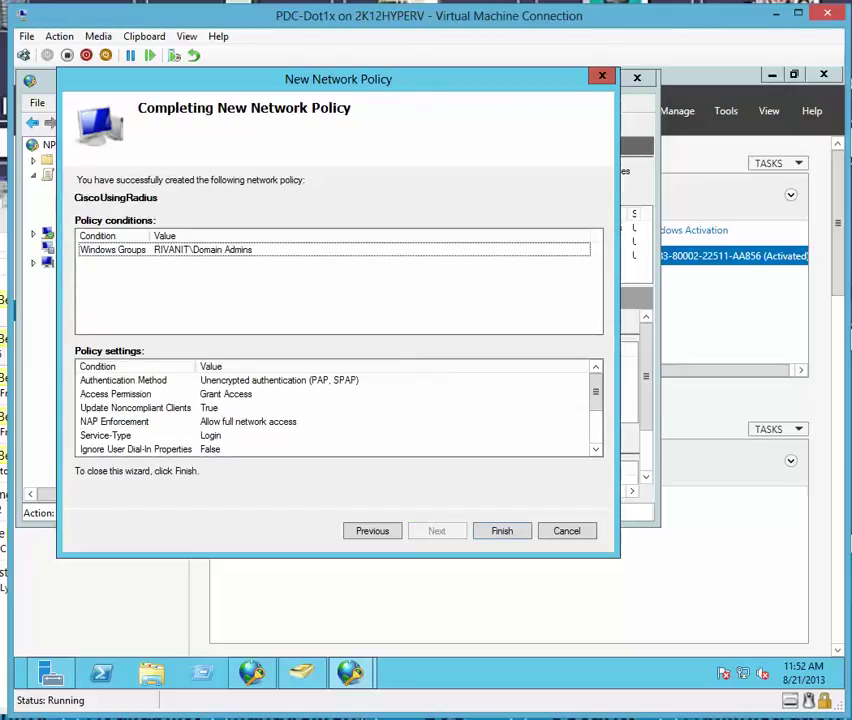
key("Return")
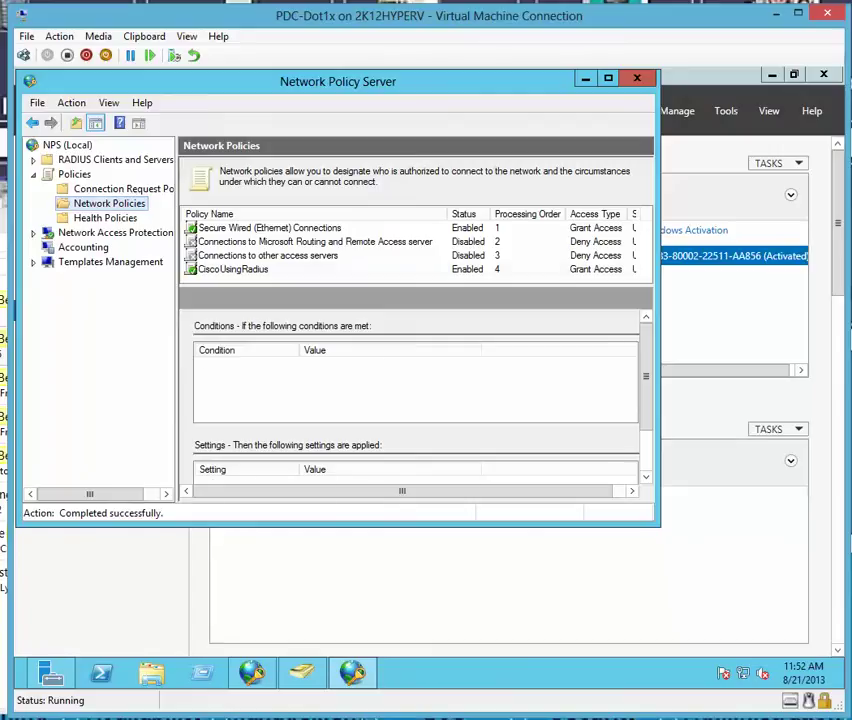
Move the CiscoUsingRadius network policy up to first place in the processing order.
left_click(233, 269)
right_click(243, 269)
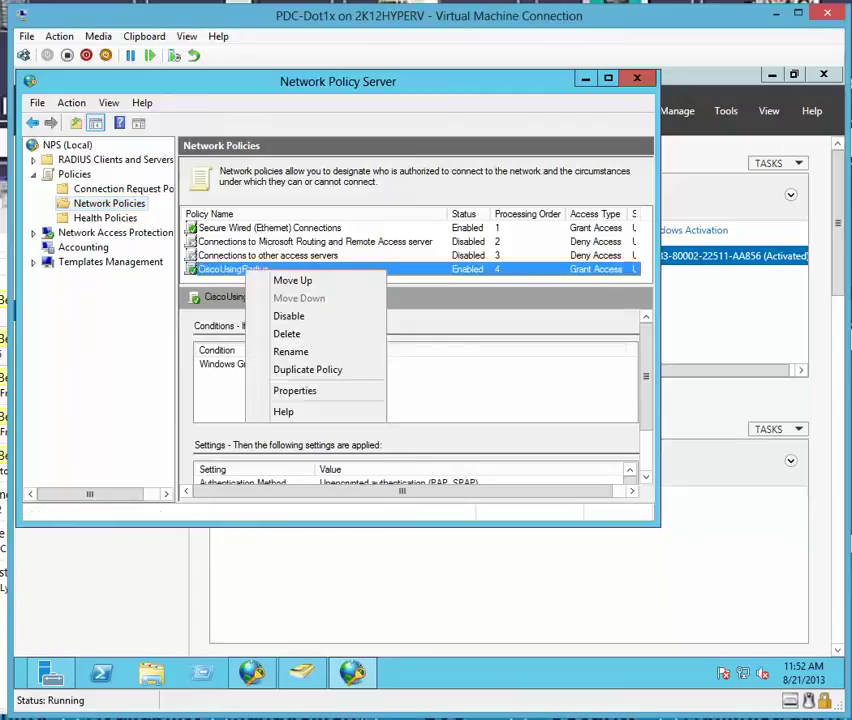
left_click(292, 281)
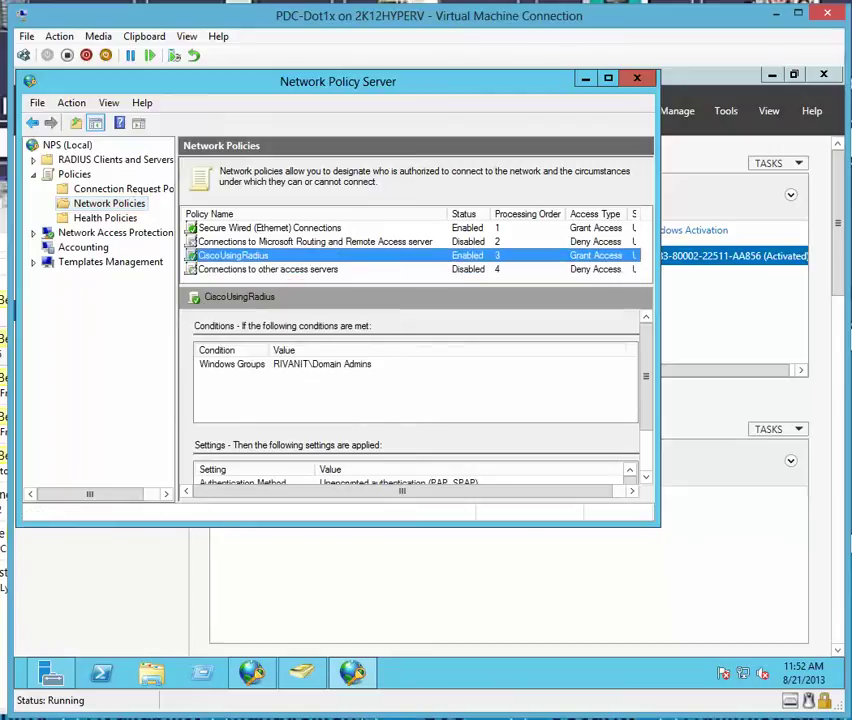
key("shift+F10")
key("Down")
key("Return")
key("shift+F10")
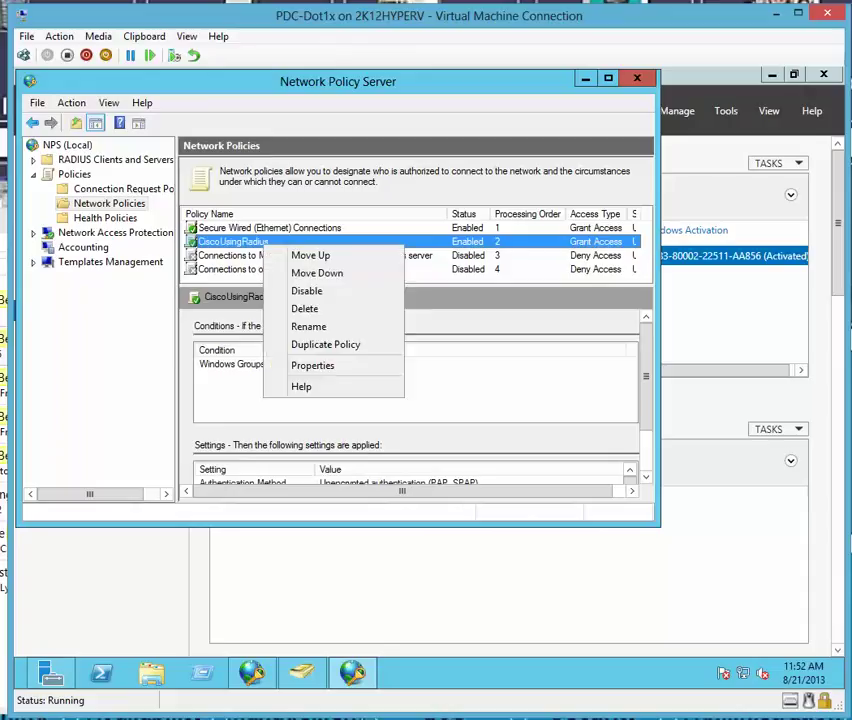
key("Down")
key("Return")
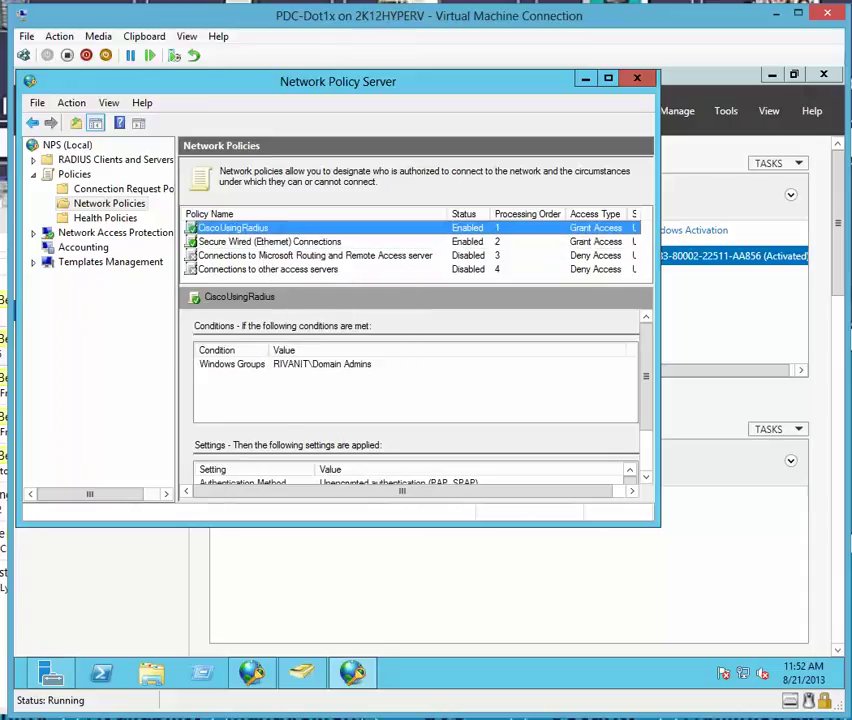
Open the properties of the CiscoSwitch RADIUS client and check its IP address and shared secret fields.
left_click_drag(300, 81, 359, 117)
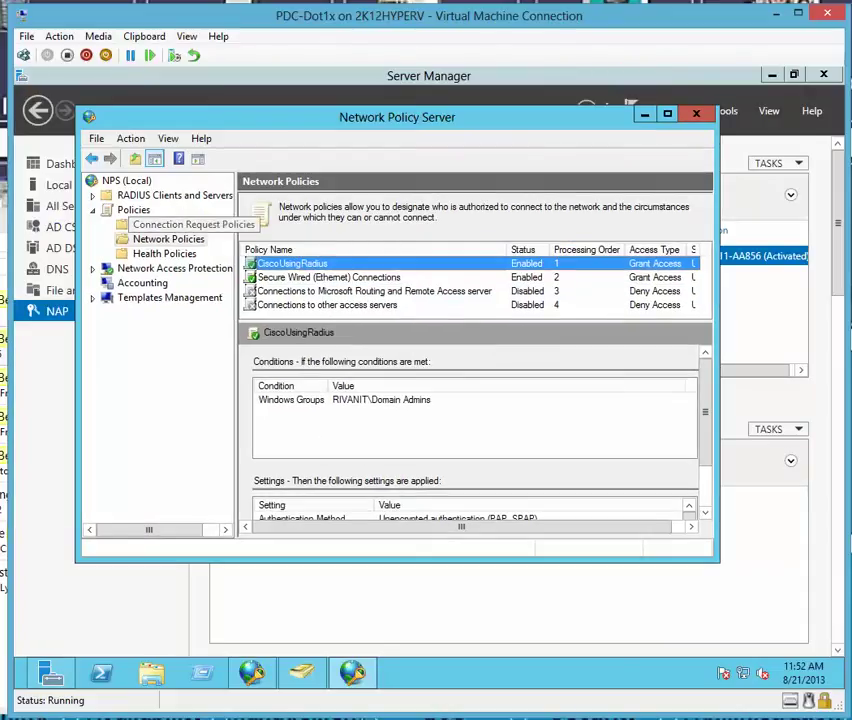
left_click(174, 195)
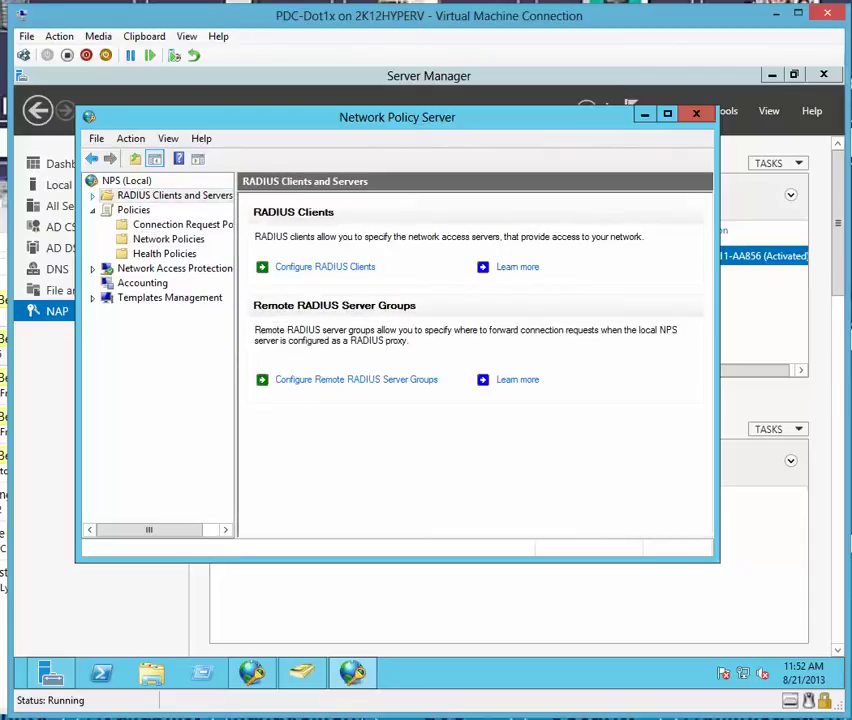
double_click(174, 195)
left_click(165, 210)
left_click(281, 264)
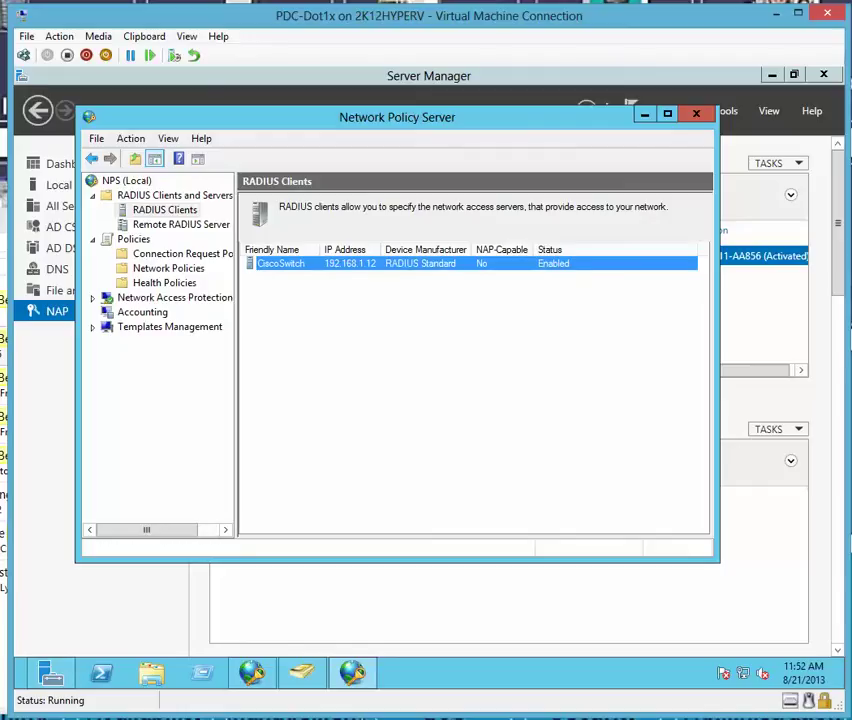
double_click(281, 264)
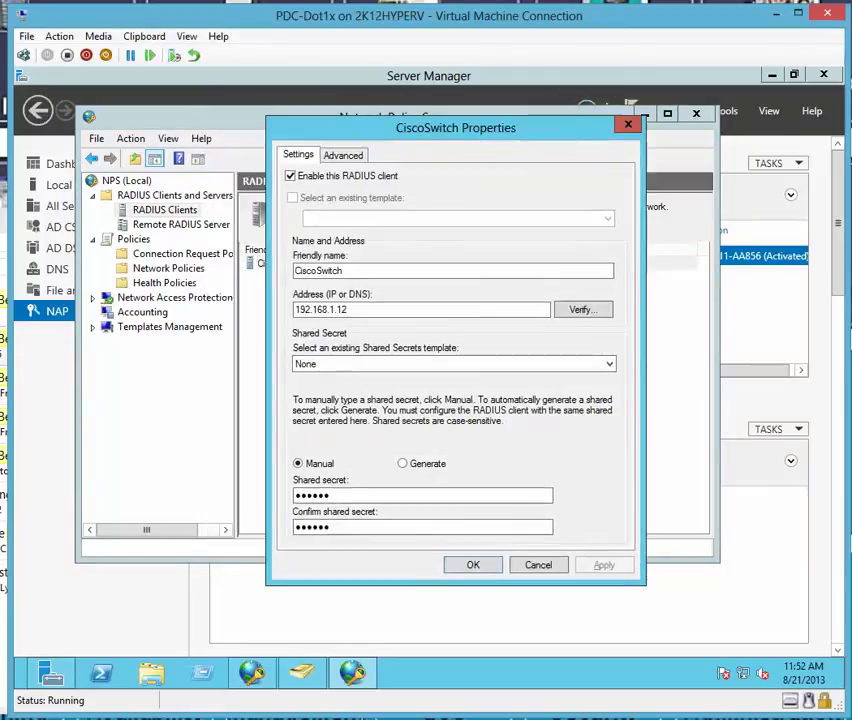
left_click_drag(349, 310, 293, 310)
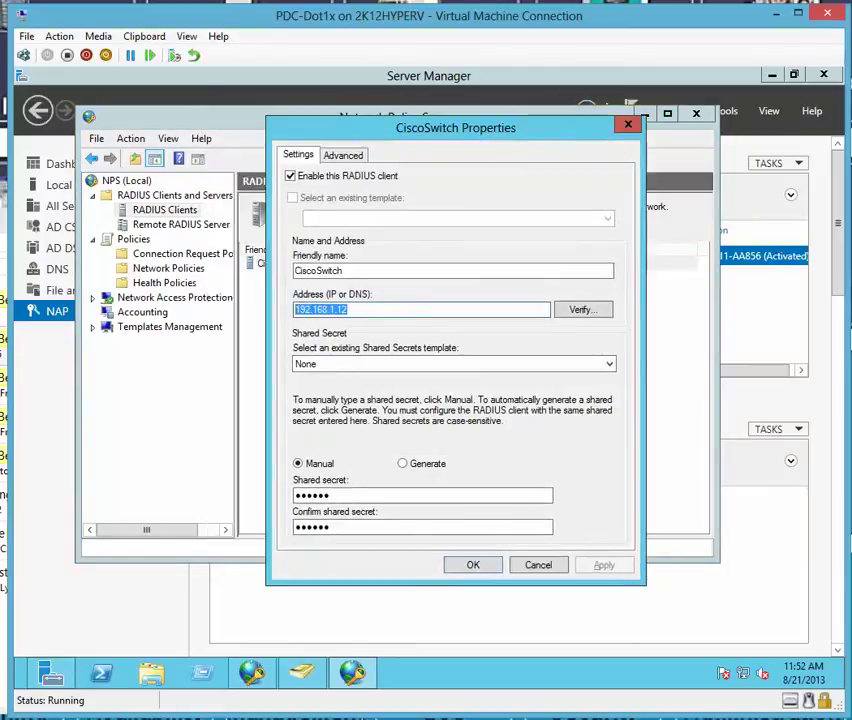
left_click_drag(335, 496, 294, 496)
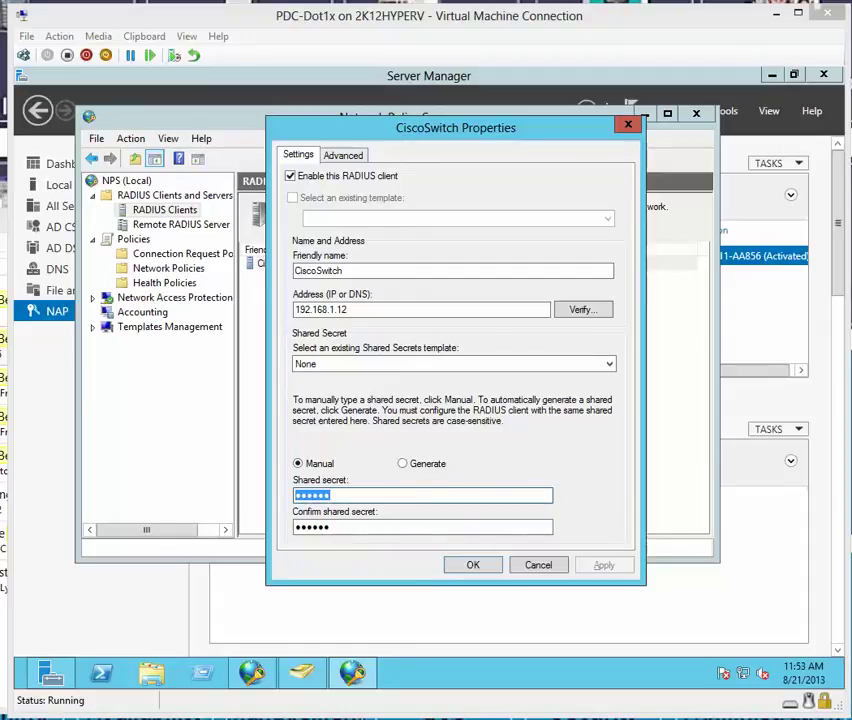
Switch to Notepad++ and change the radius-server host address in the SW1 configuration to 192.168.1.23.
left_click_drag(2, 262, 470, 170)
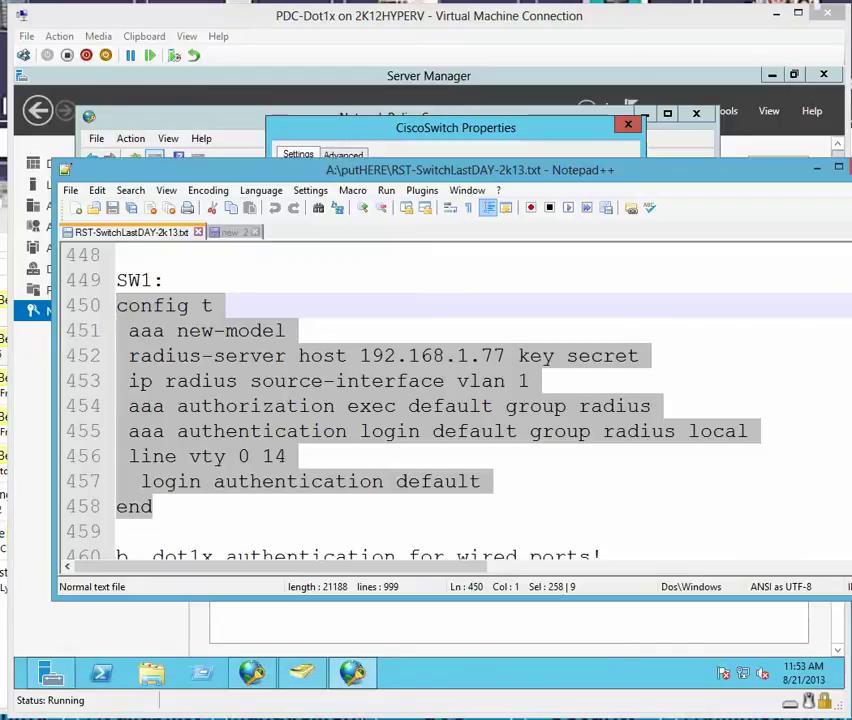
left_click(358, 405)
left_click_drag(153, 506, 116, 305)
double_click(494, 356)
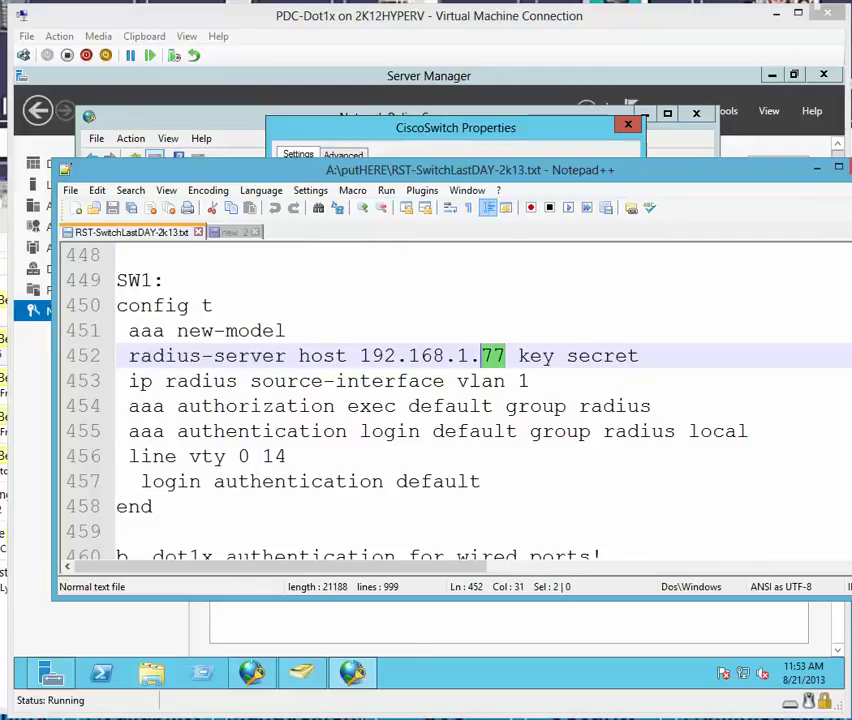
type("23")
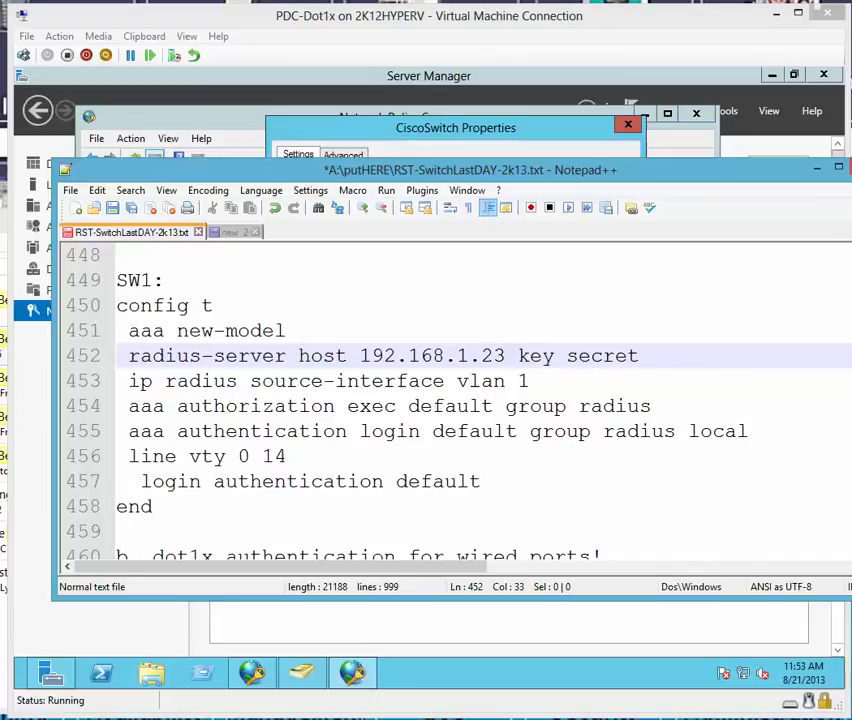
Open a command prompt on the server and ping the switch at 192.168.1.12.
key("alt+Tab")
key("super+r")
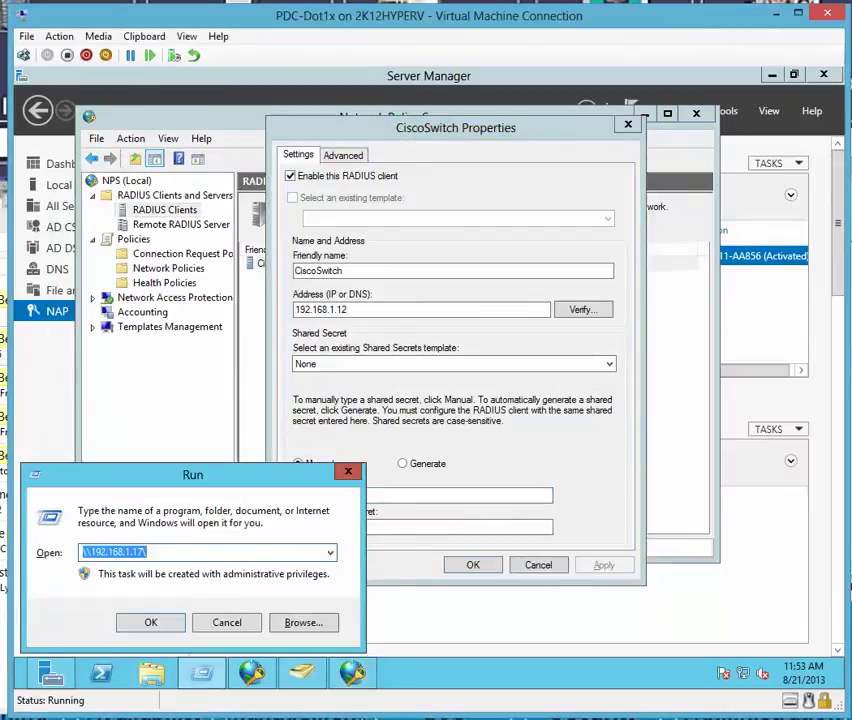
type("cmd")
key("Return")
type("ping 192.168.1.12")
key("Return")
key("ctrl+c")
Ping the RADIUS server's address, 192.168.1.23, from the command prompt.
key("Up")
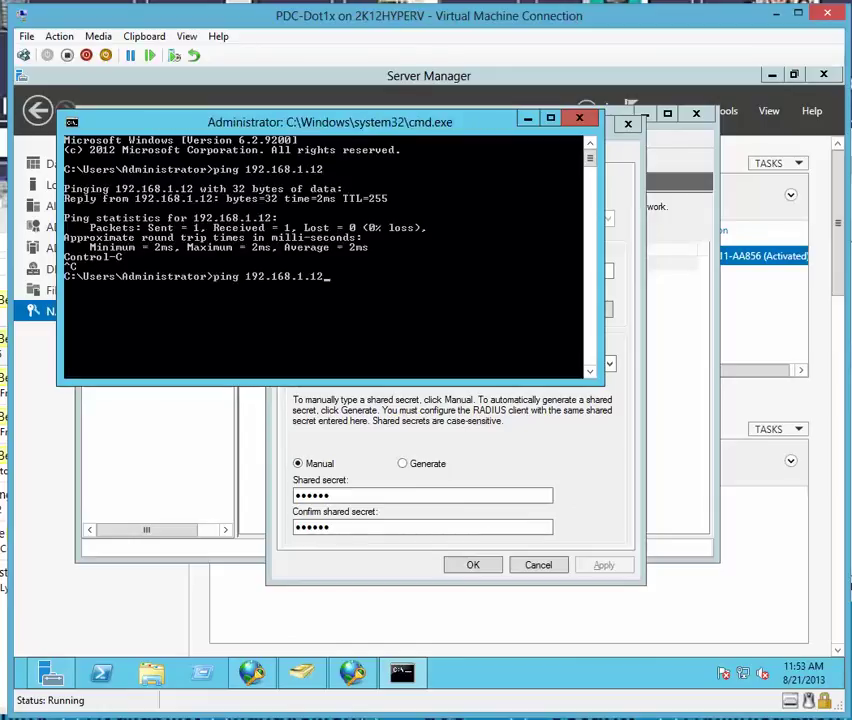
key("BackSpace")
key("BackSpace")
type("23")
key("Return")
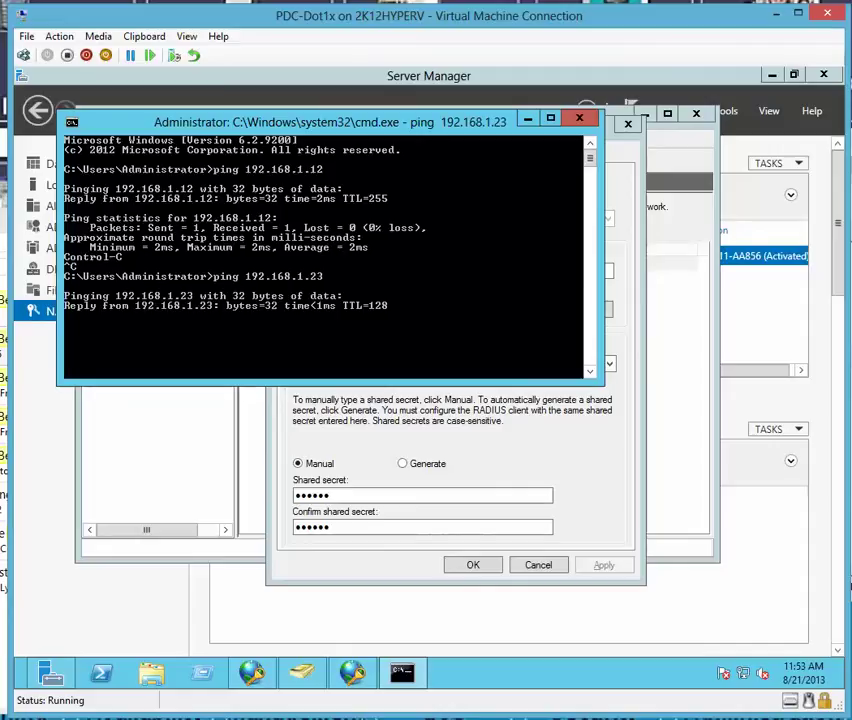
key("ctrl+c")
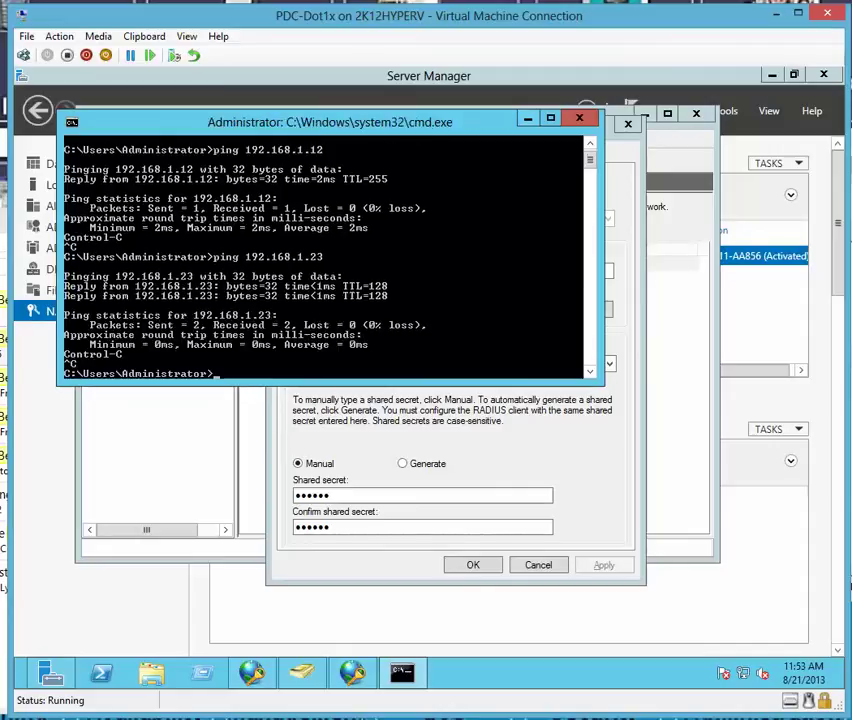
Accept the CiscoSwitch client properties and bring the switch's serial-com1 console in SecureCRT into view at the RivanSWitch# prompt.
key("alt+Tab")
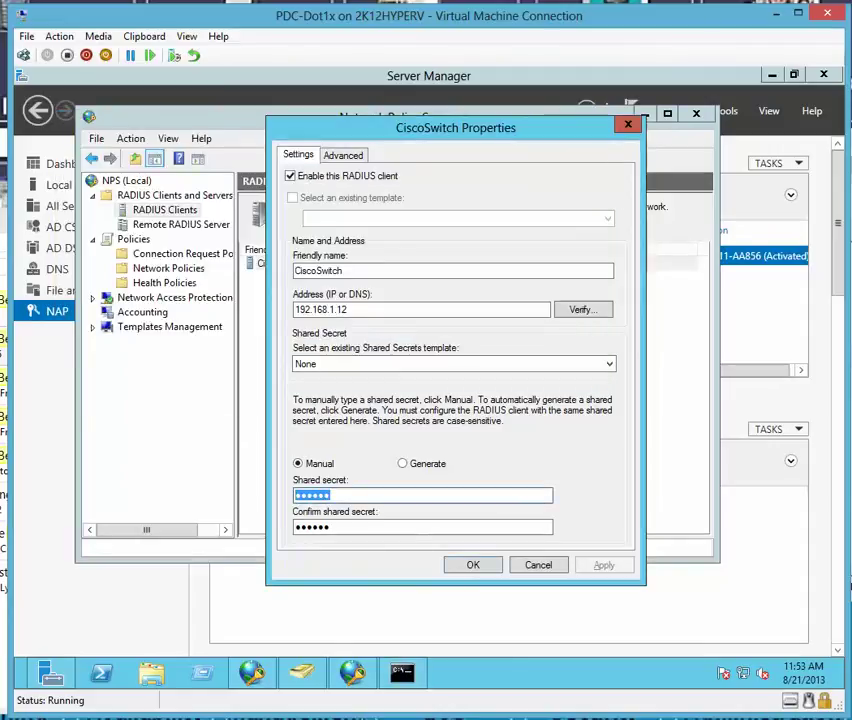
key("Return")
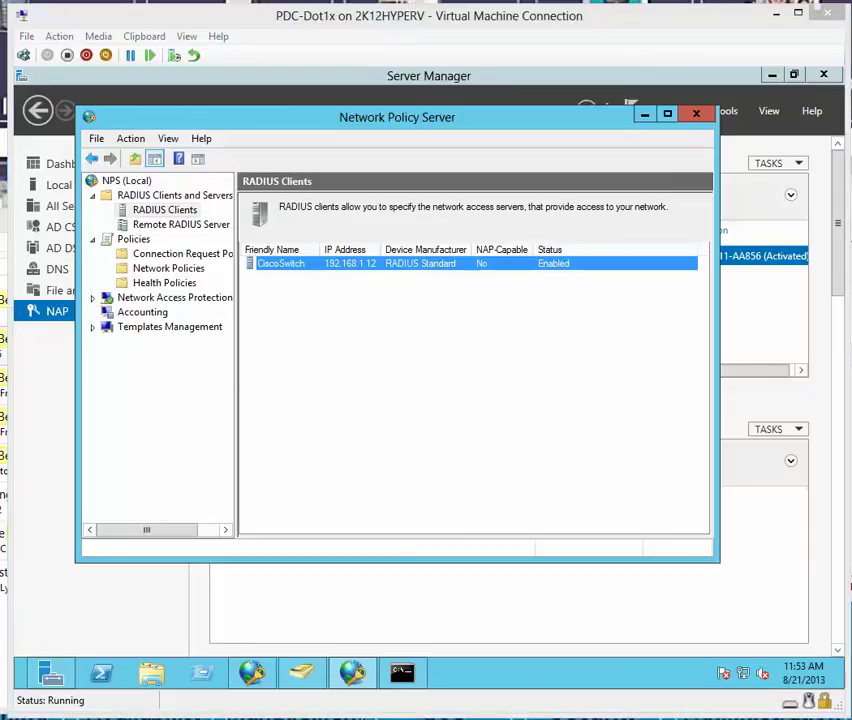
left_click_drag(365, 700, 423, 195)
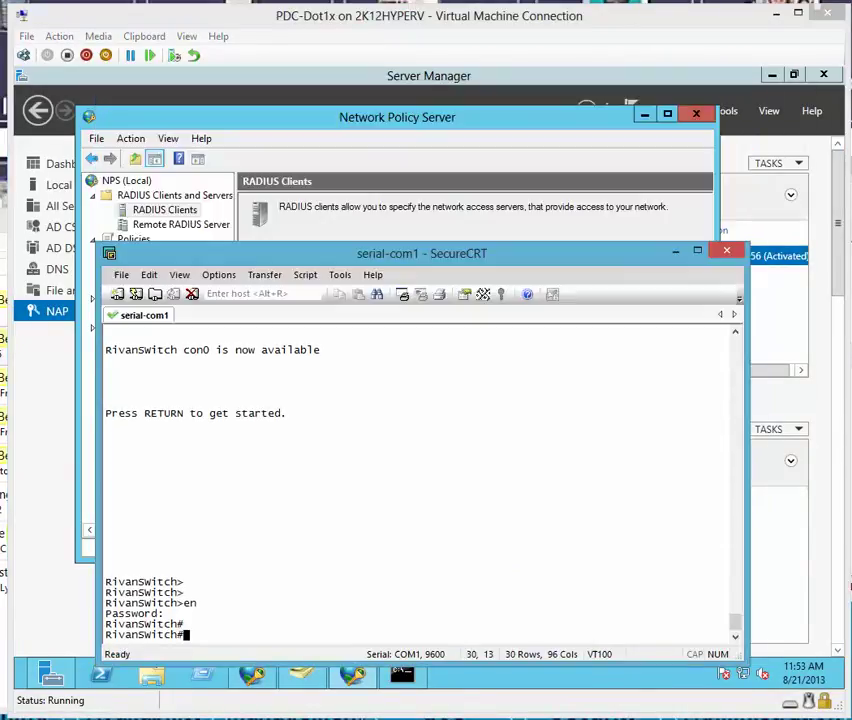
key("Return")
key("Return")
key("Return")
key("Return")
key("Return")
key("Return")
key("Return")
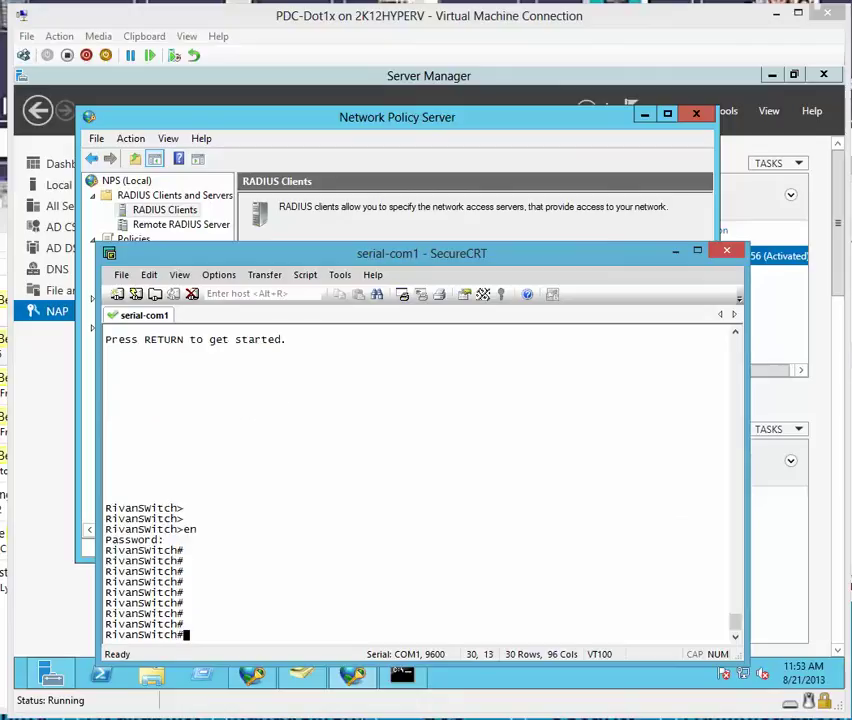
left_click_drag(290, 254, 280, 160)
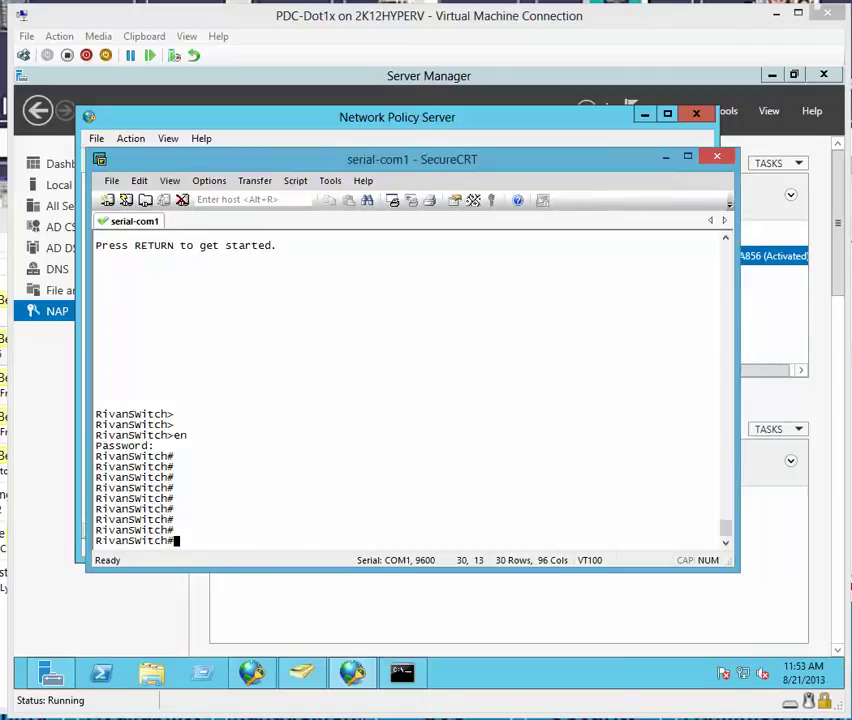
Copy the SW1 AAA and RADIUS configuration block, including the RADIUS shared key, from Notepad++ and run it in the SecureCRT switch console.
key("alt+Tab")
left_click_drag(154, 507, 117, 306)
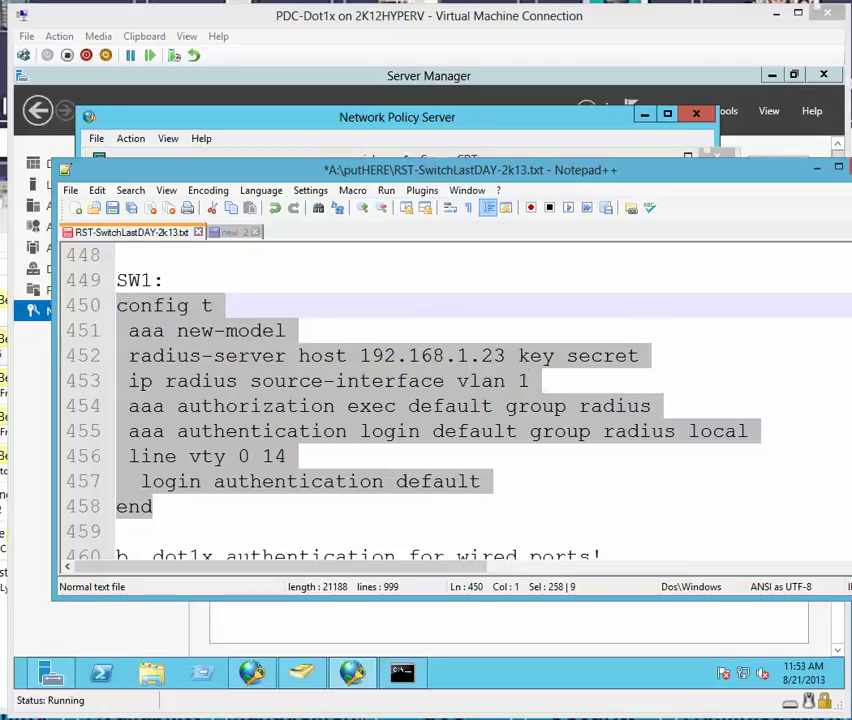
right_click(185, 381)
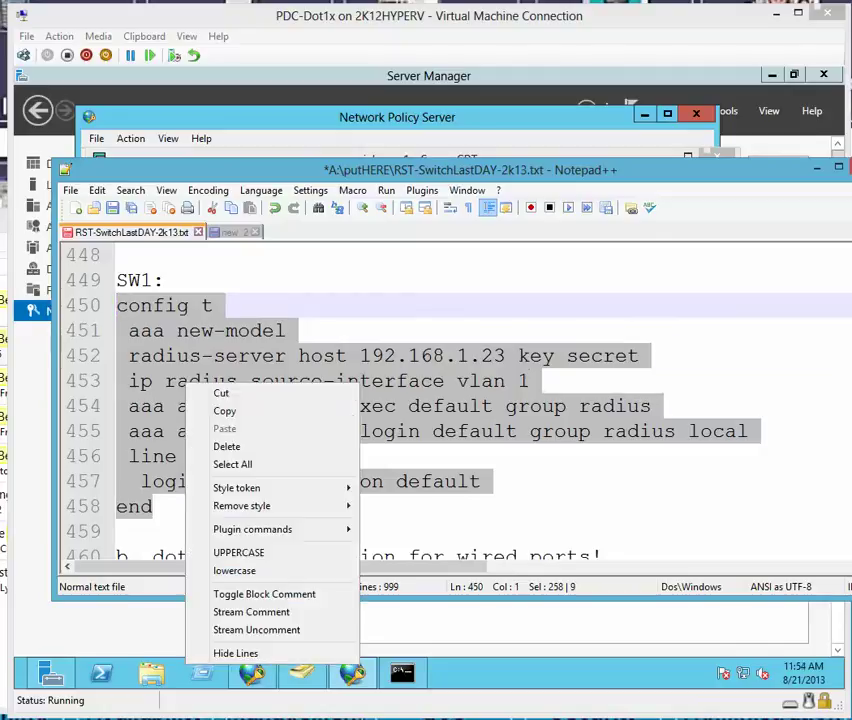
left_click(224, 411)
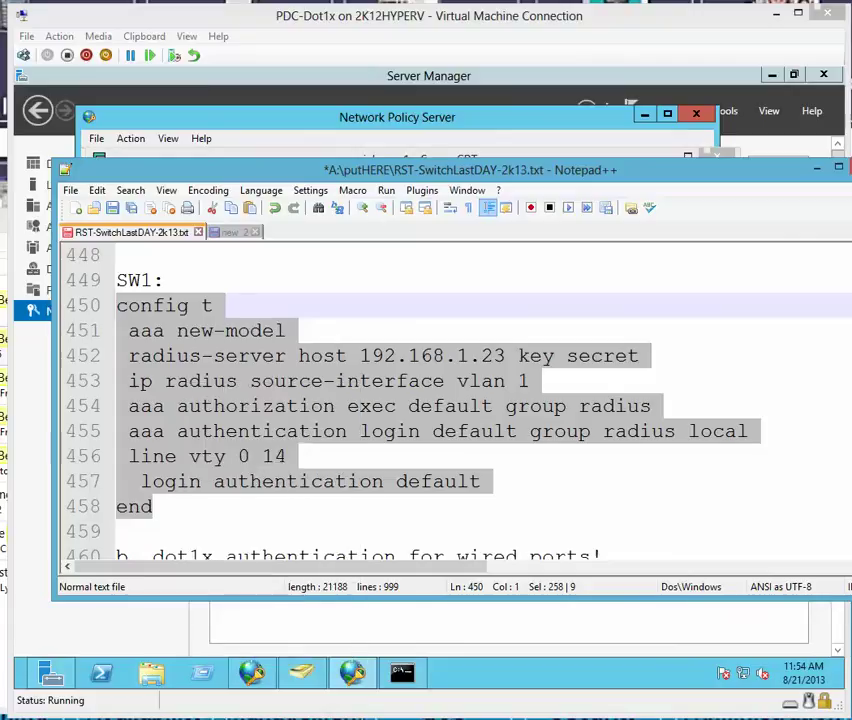
key("alt+Tab")
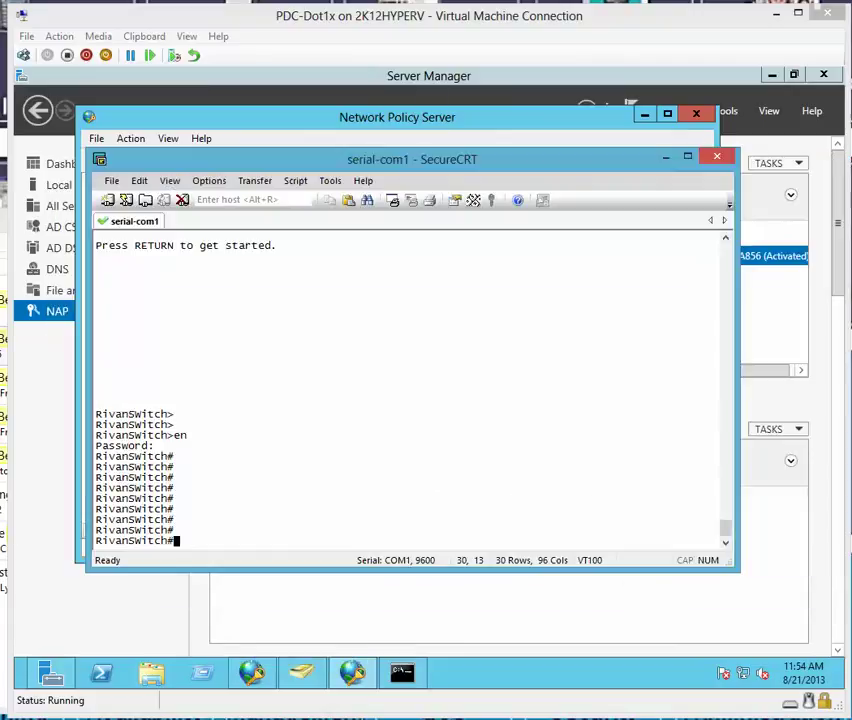
key("shift+Insert")
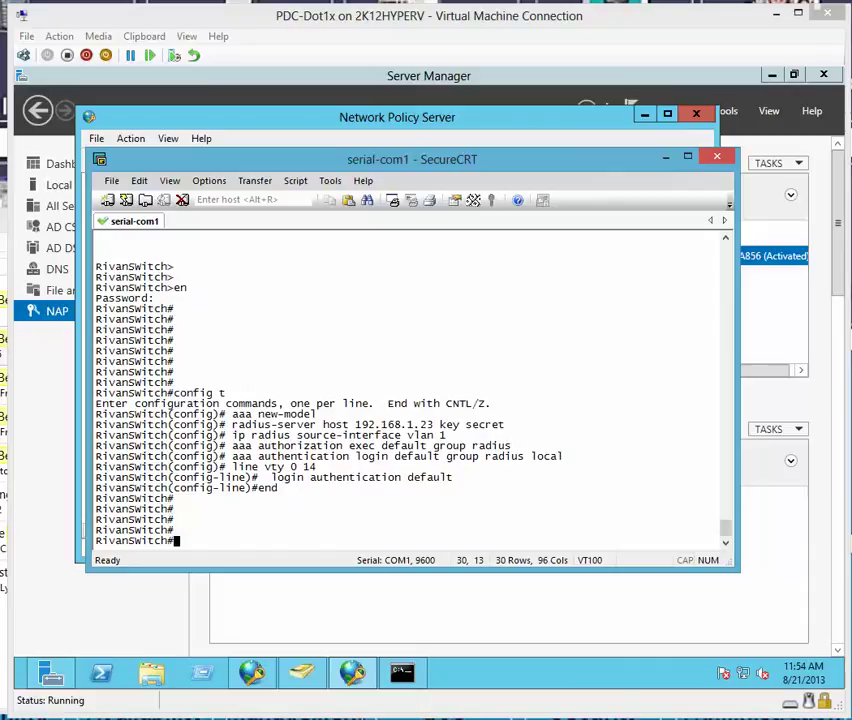
key("Return")
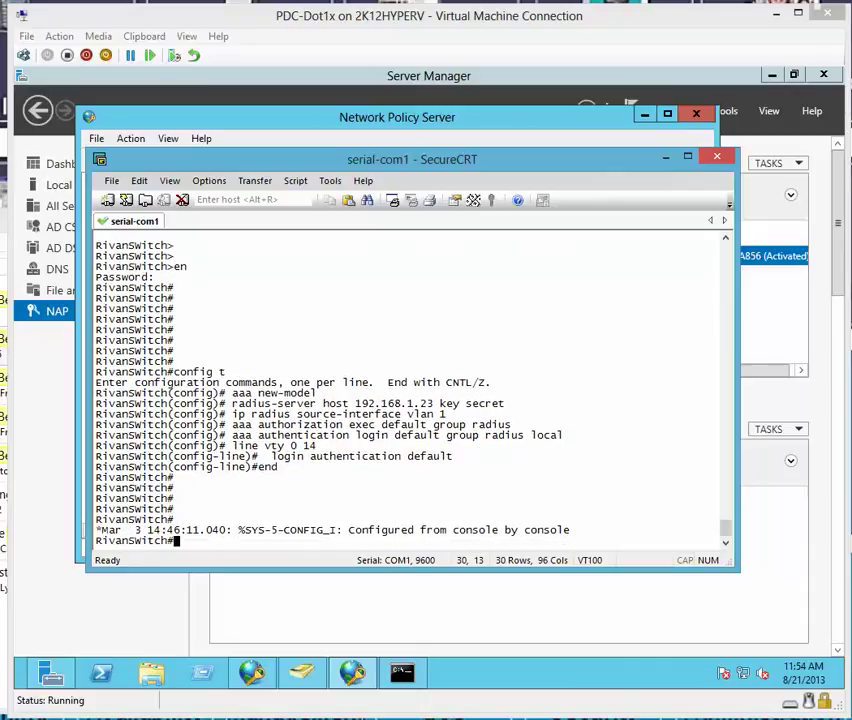
Highlight the line vty 0 14 login authentication lines in the switch console and telnet to 192.168.1.12 from the command prompt.
left_click_drag(412, 159, 380, 221)
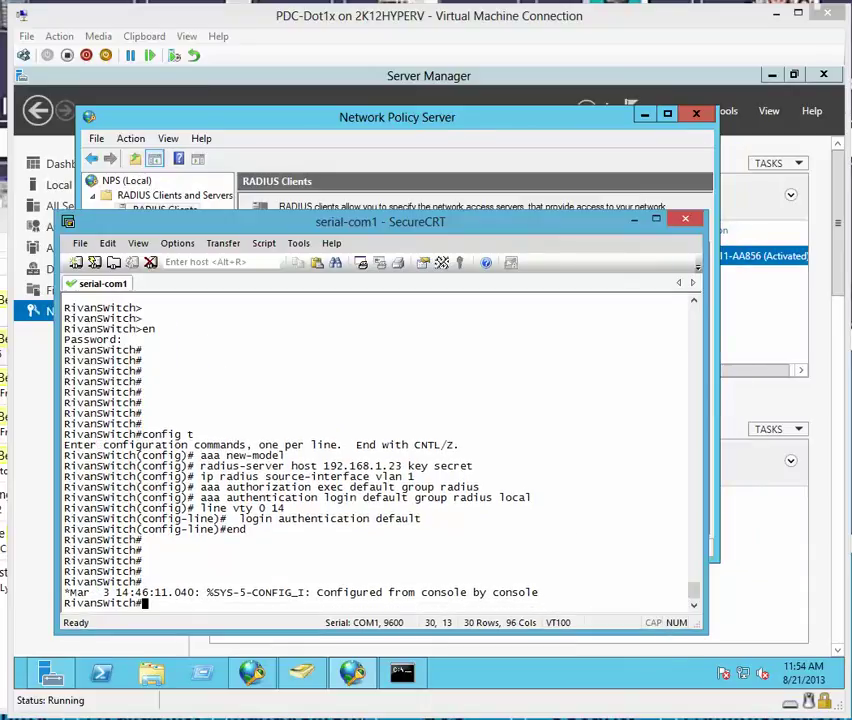
left_click_drag(178, 508, 421, 518)
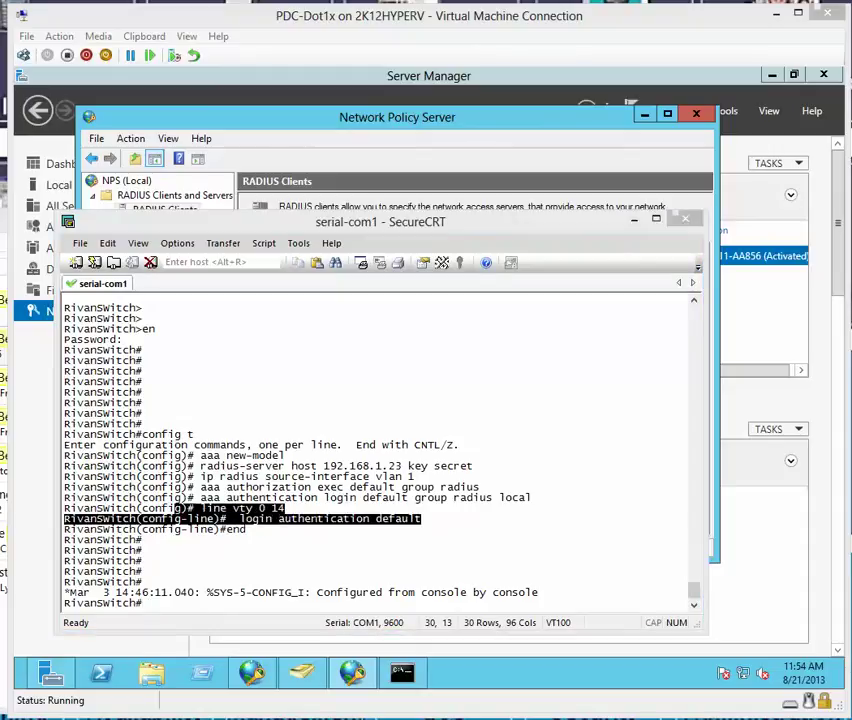
left_click_drag(4, 275, 510, 171)
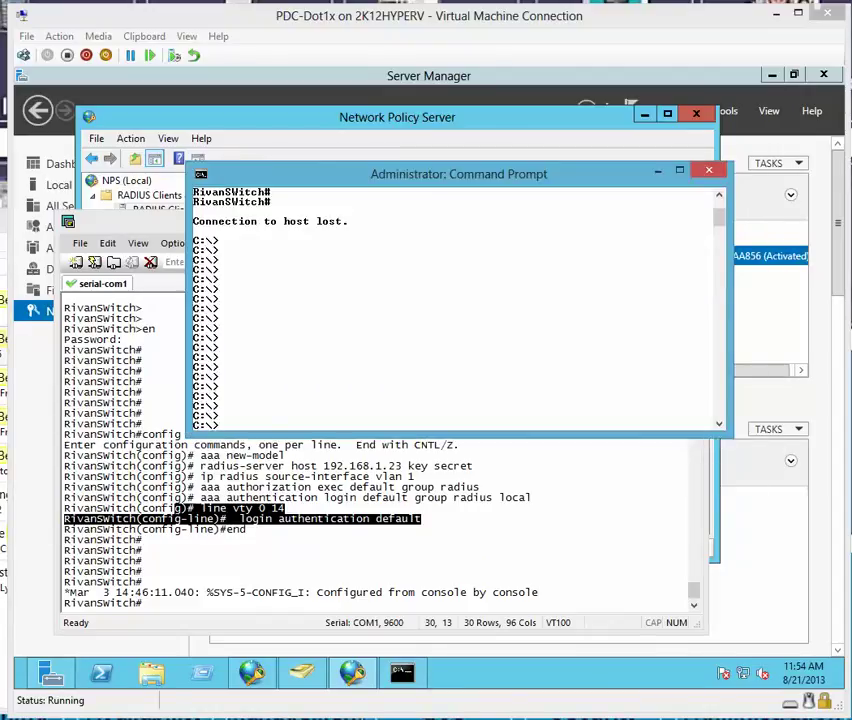
type("telnet 192.168.1.12")
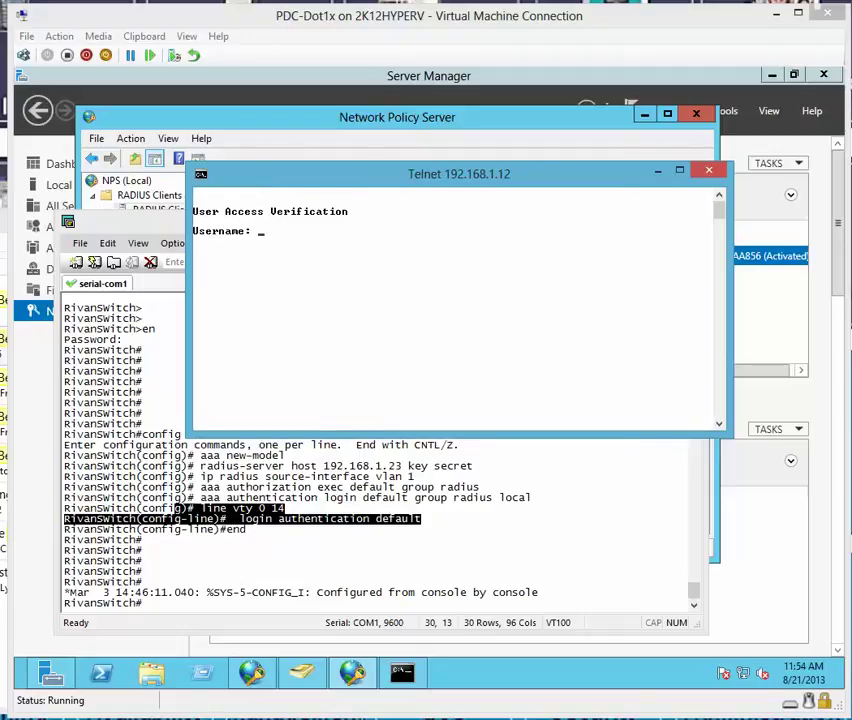
Try to log in to the switch over Telnet as radiususer with the account password.
type("radiususer")
key("Return")
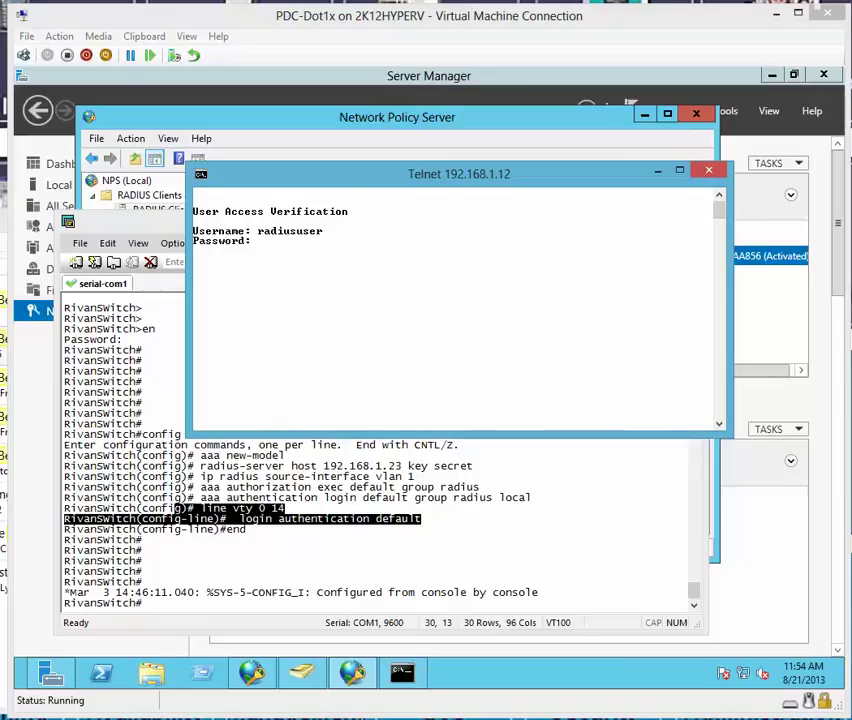
key("Return")
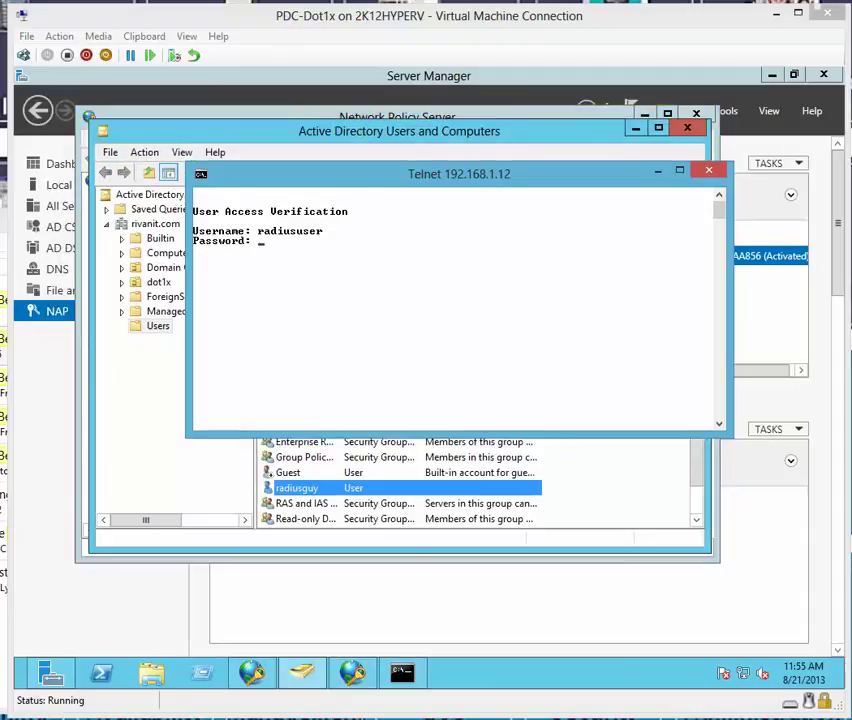
key("Return")
Log in to the switch over Telnet as radiusguy, entering the account password.
left_click_drag(459, 174, 503, 162)
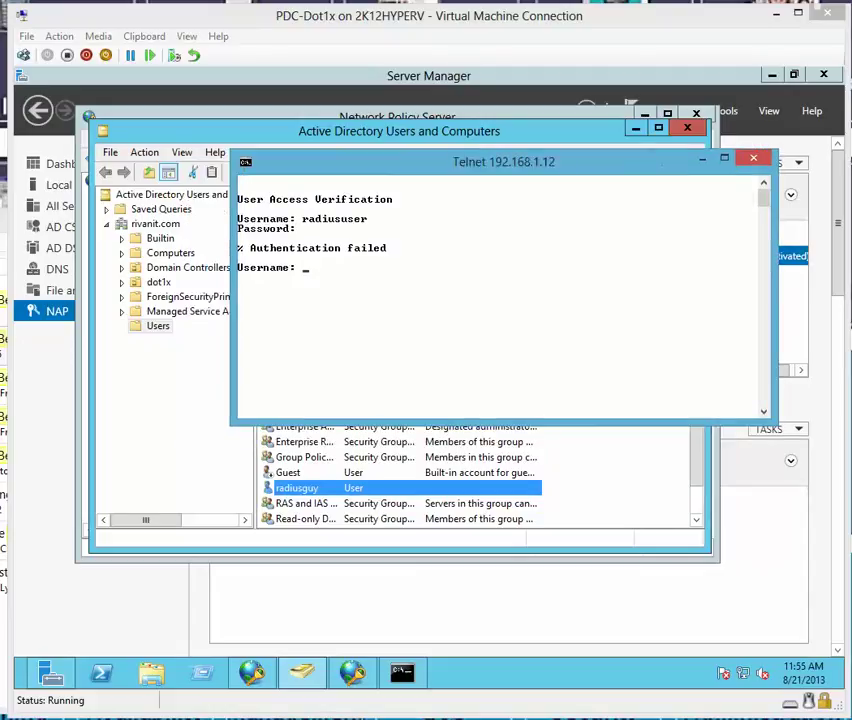
type("radiusguy")
key("Return")
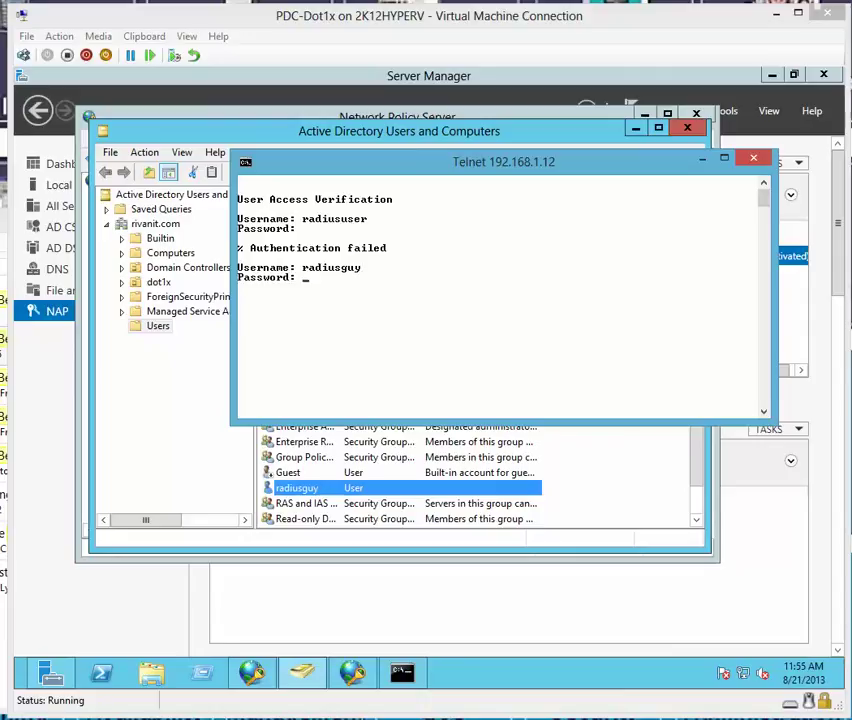
key("Return")
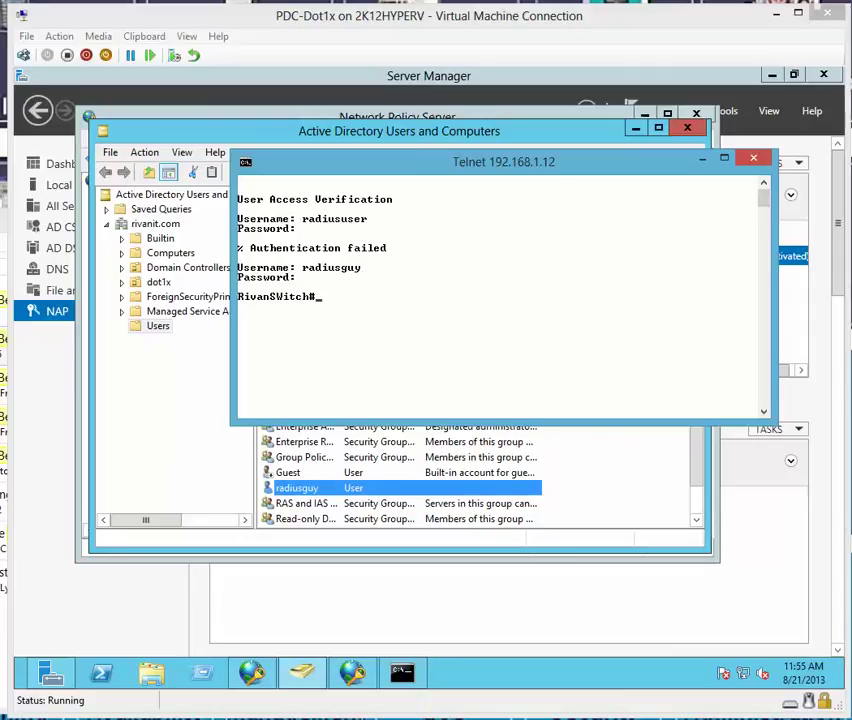
Disable the radiusguy account in the Users container of Active Directory Users and Computers.
left_click_drag(504, 162, 247, 140)
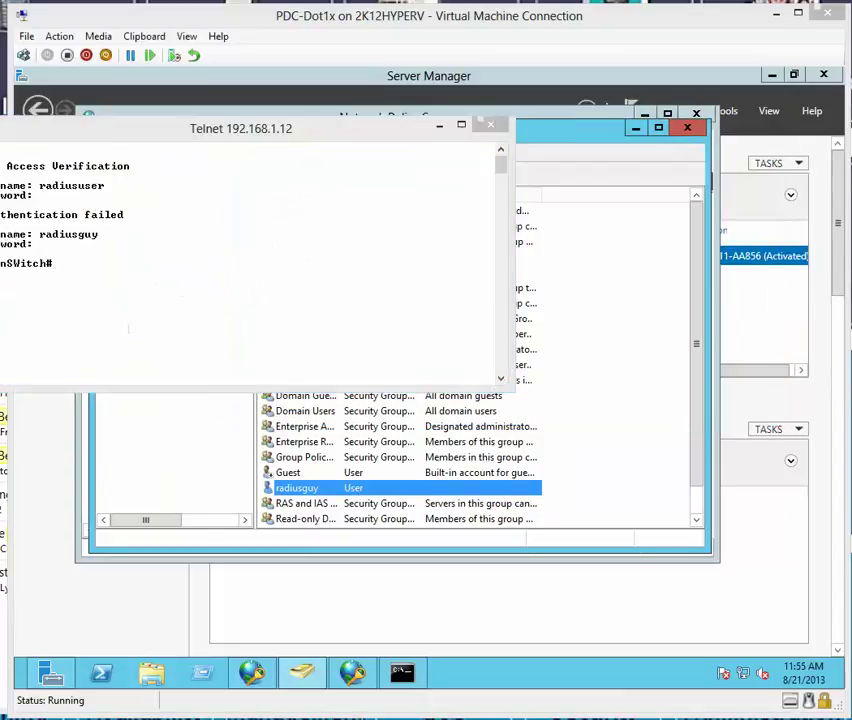
left_click(300, 503)
left_click(318, 488)
right_click(320, 488)
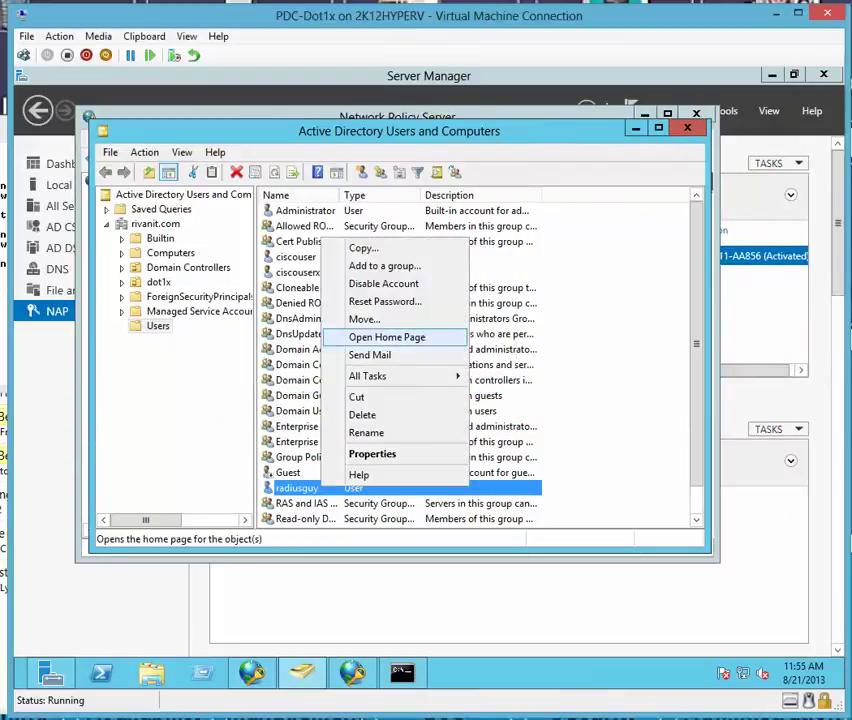
left_click(383, 283)
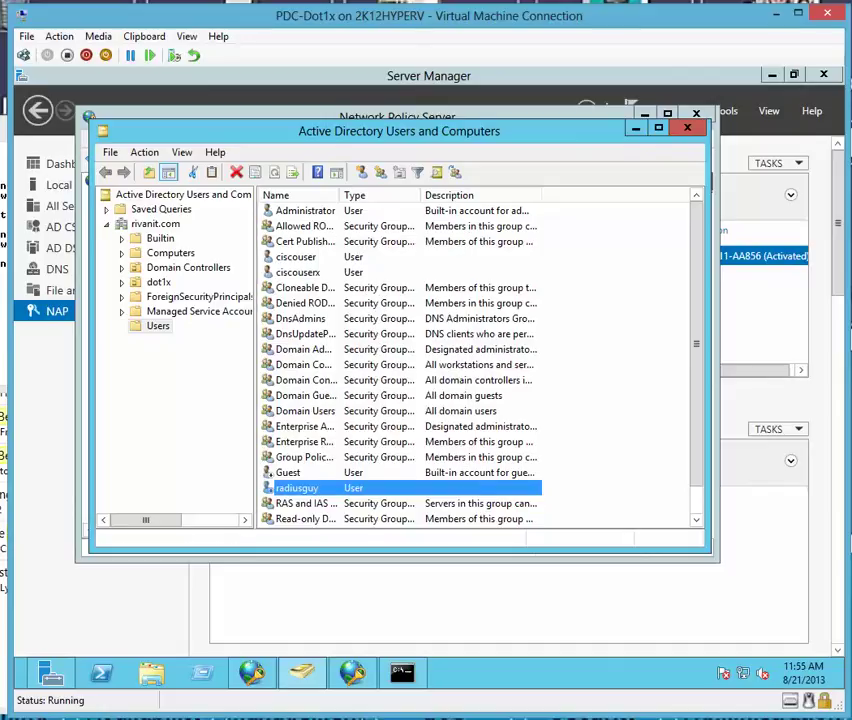
key("Return")
Exit the switch session, telnet to 192.168.1.12 again and try to log in as radiusguy with the account password.
key("alt+Tab")
left_click_drag(320, 128, 402, 130)
type("exit")
key("Return")
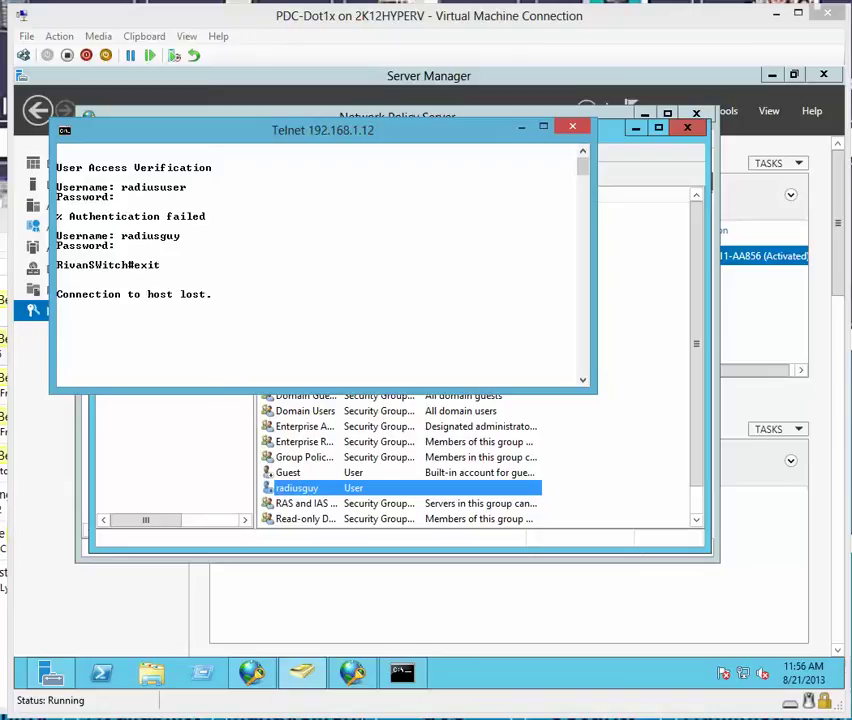
key("Up")
key("Return")
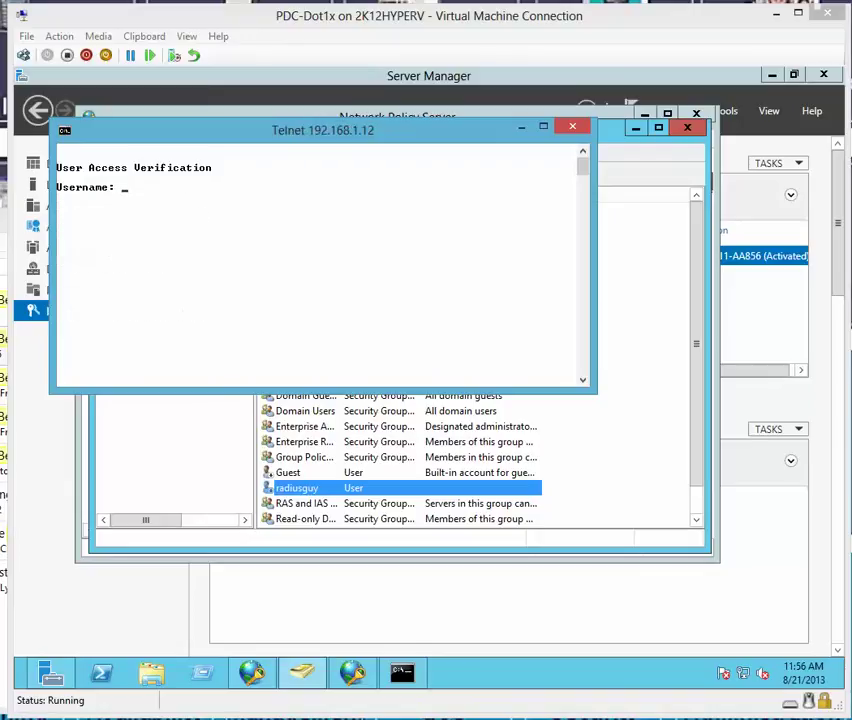
type("radiusguy")
key("Return")
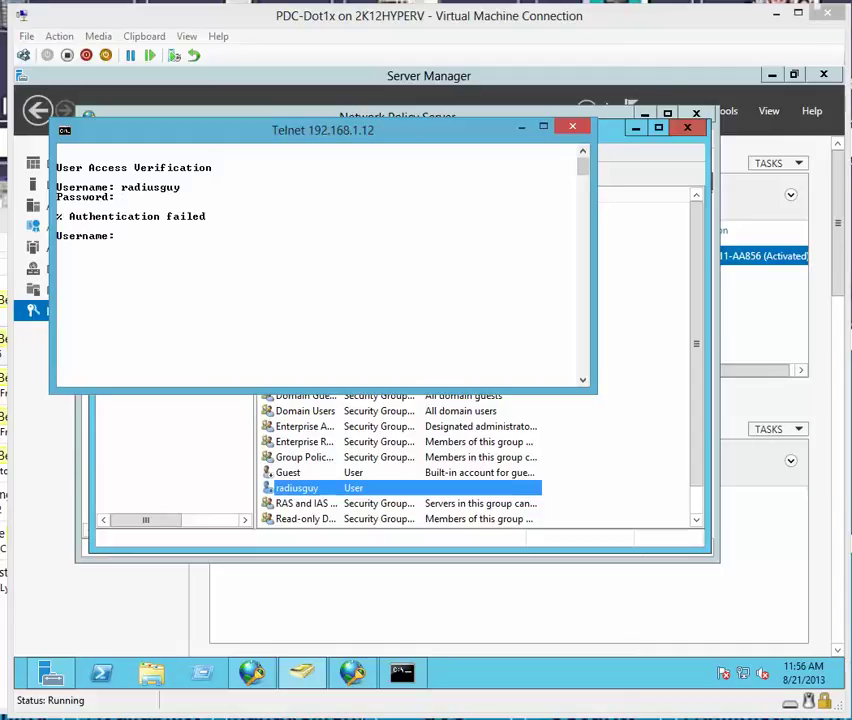
Enable the radiusguy account again in Active Directory Users and Computers.
left_click_drag(323, 130, 257, 117)
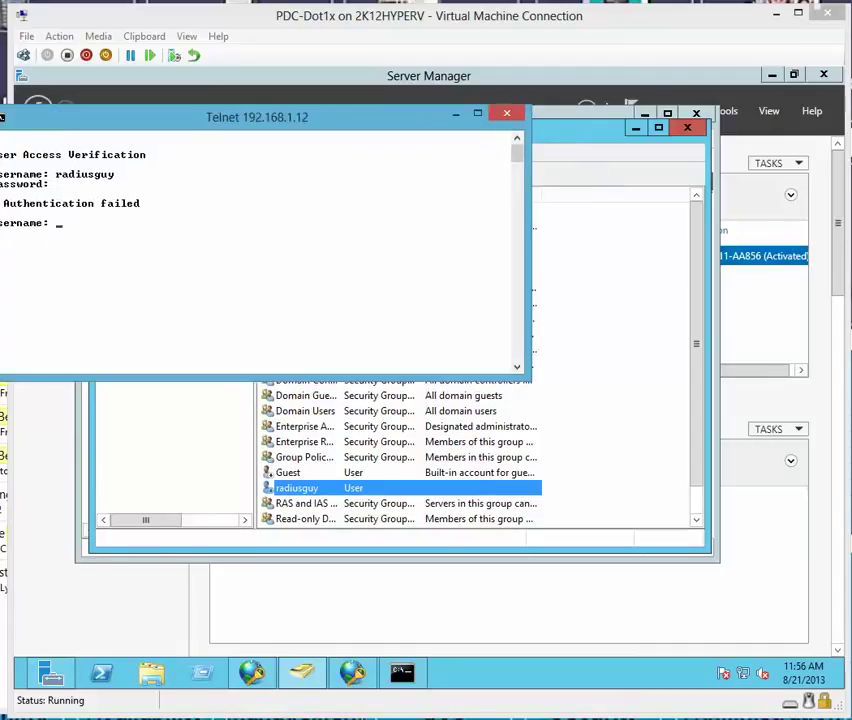
right_click(340, 487)
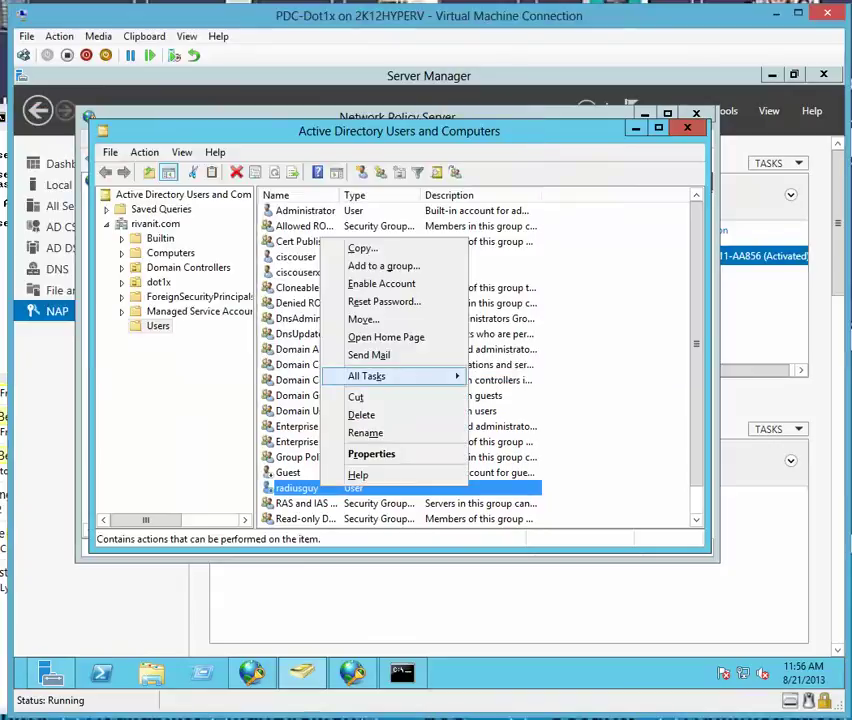
left_click(381, 283)
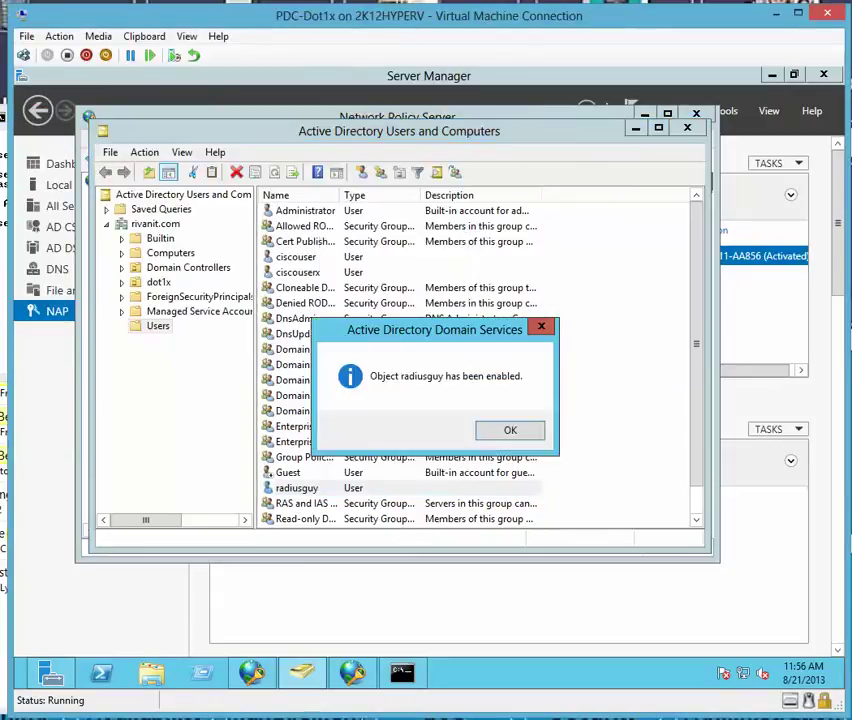
left_click(510, 430)
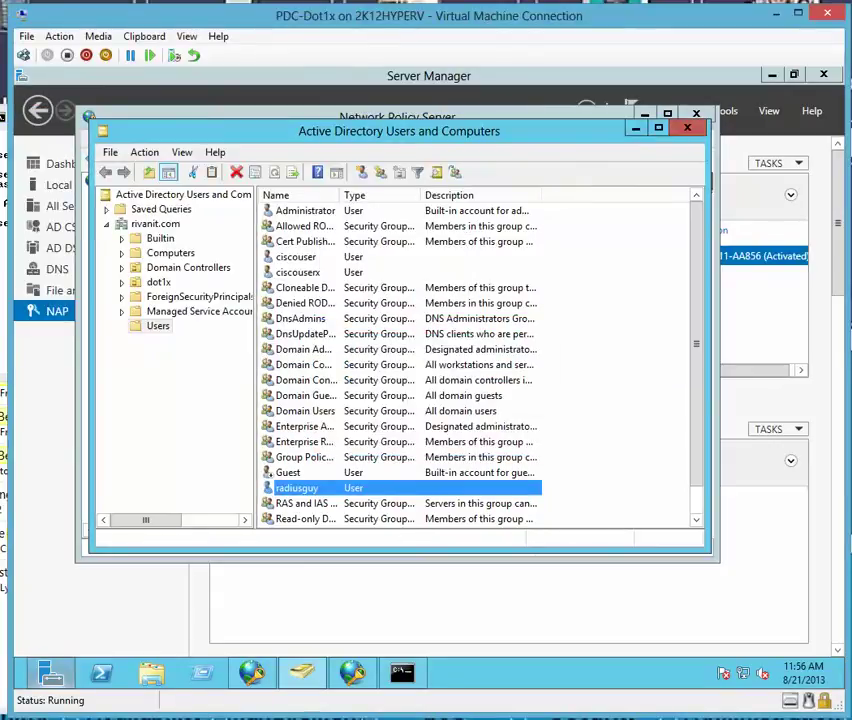
Open Wireshark on the server and start a live capture on the Ethernet interface.
left_click(51, 673)
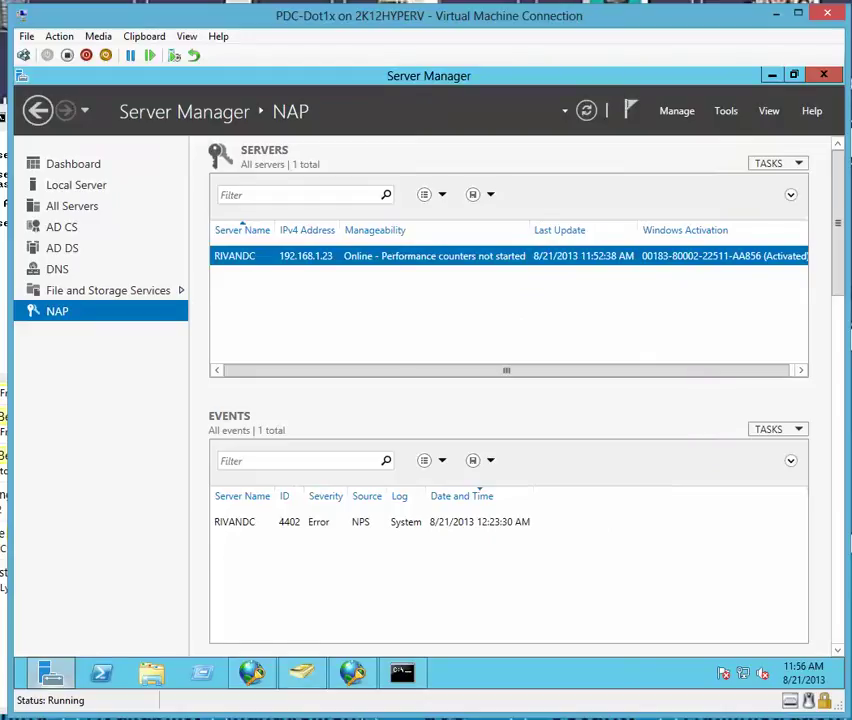
left_click(17, 686)
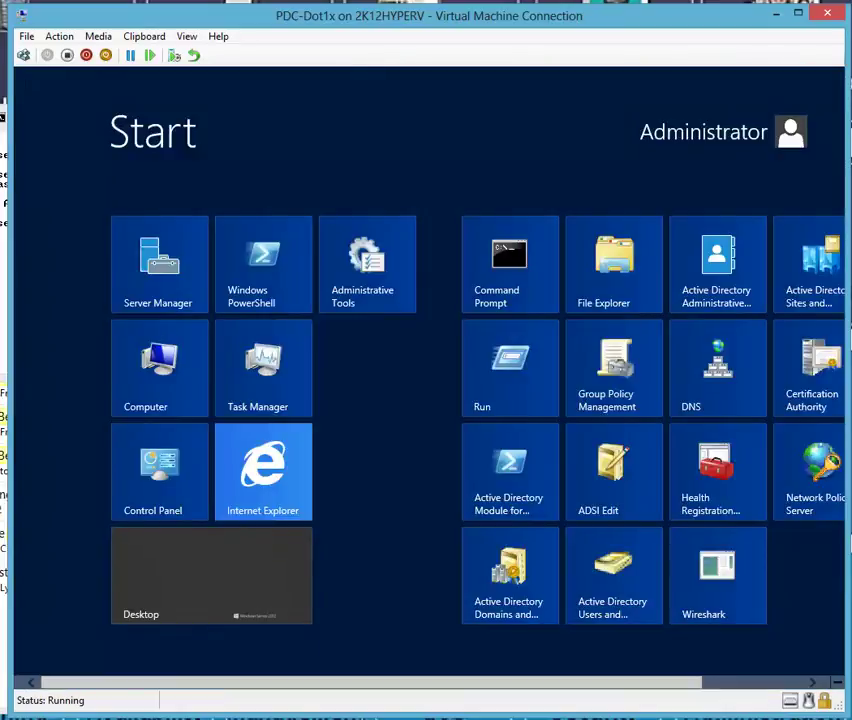
left_click_drag(260, 683, 361, 683)
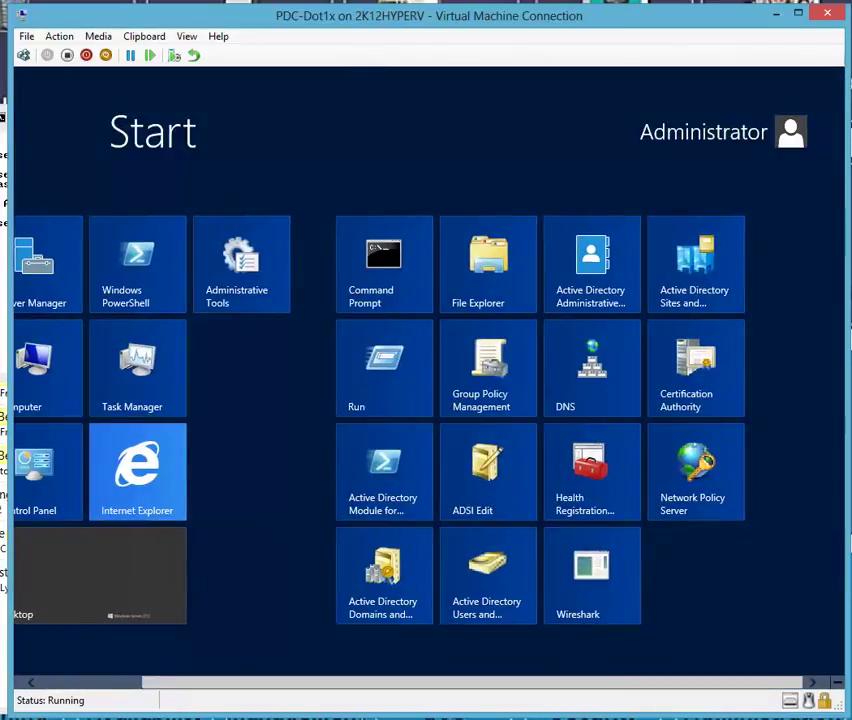
scroll(426, 420, "up", 2)
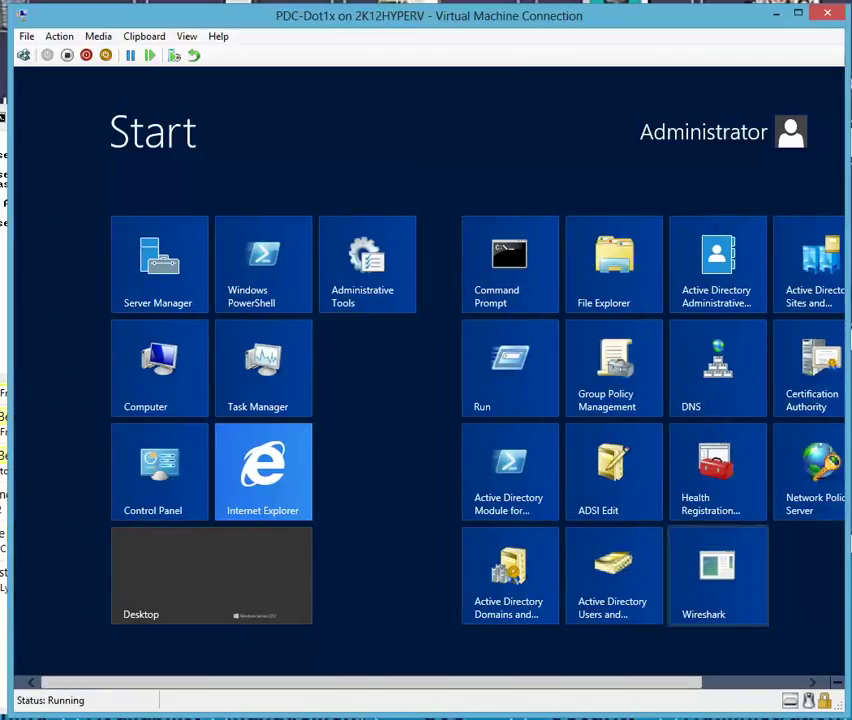
left_click(717, 576)
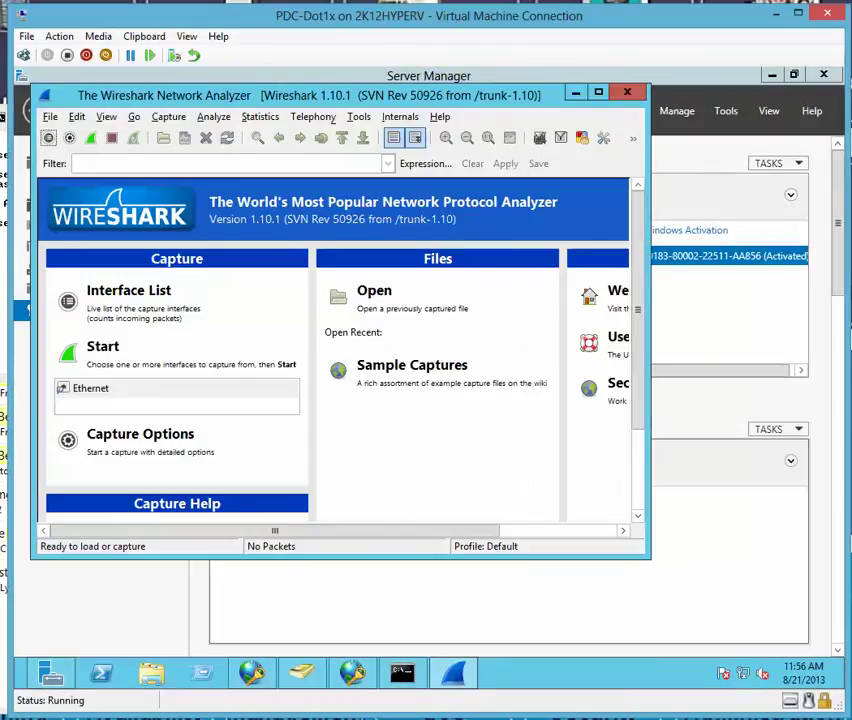
left_click(177, 353)
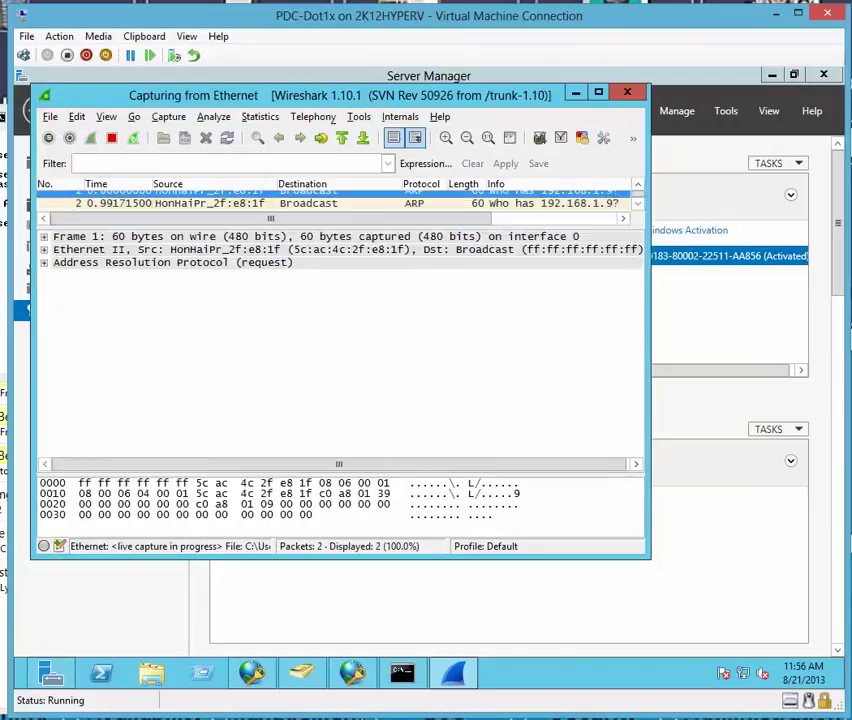
Apply the display filter radius to the live capture and move the Wireshark window aside.
type("radius")
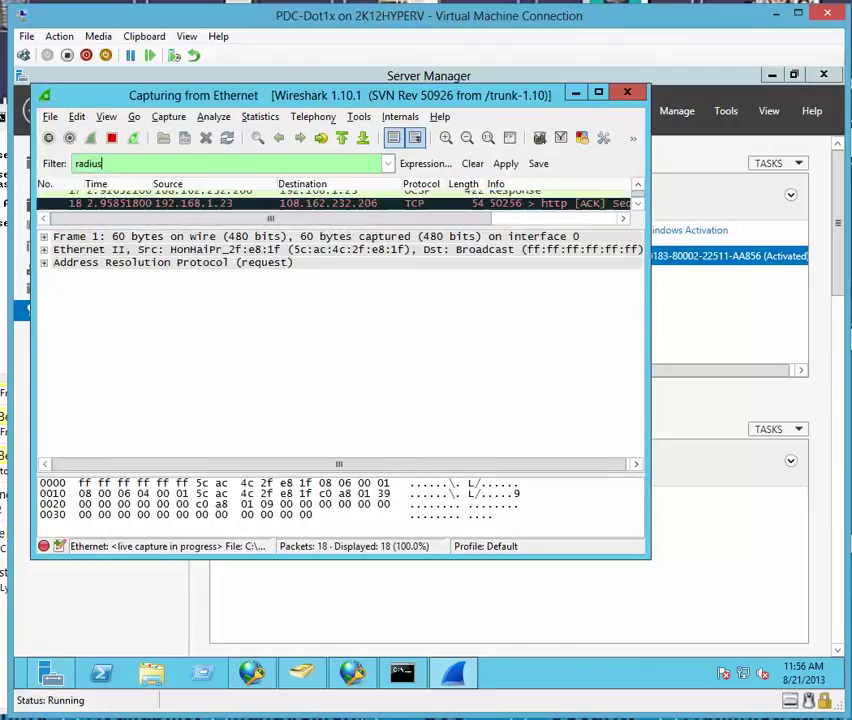
key("Return")
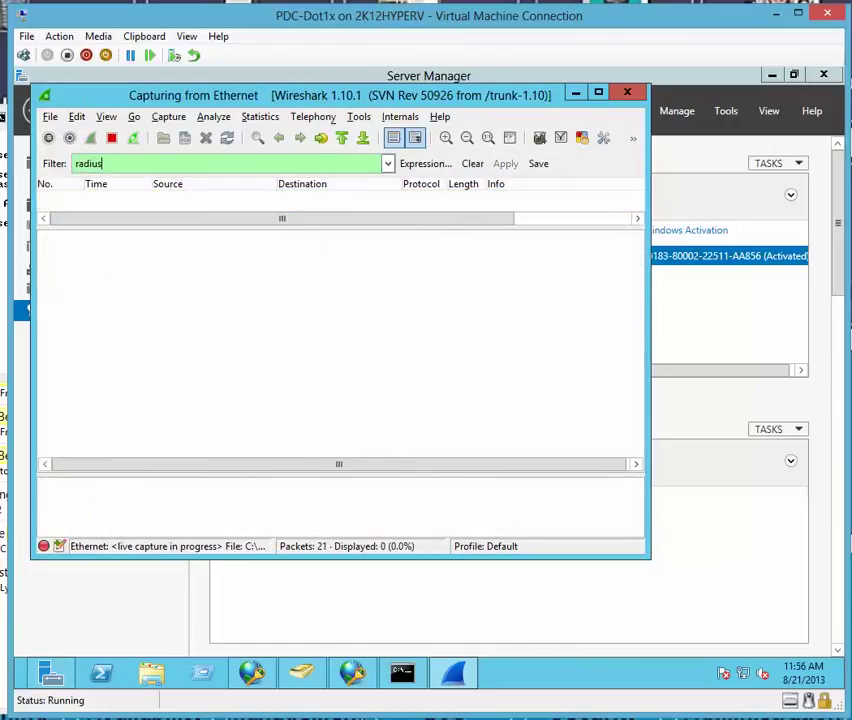
left_click_drag(330, 95, 465, 103)
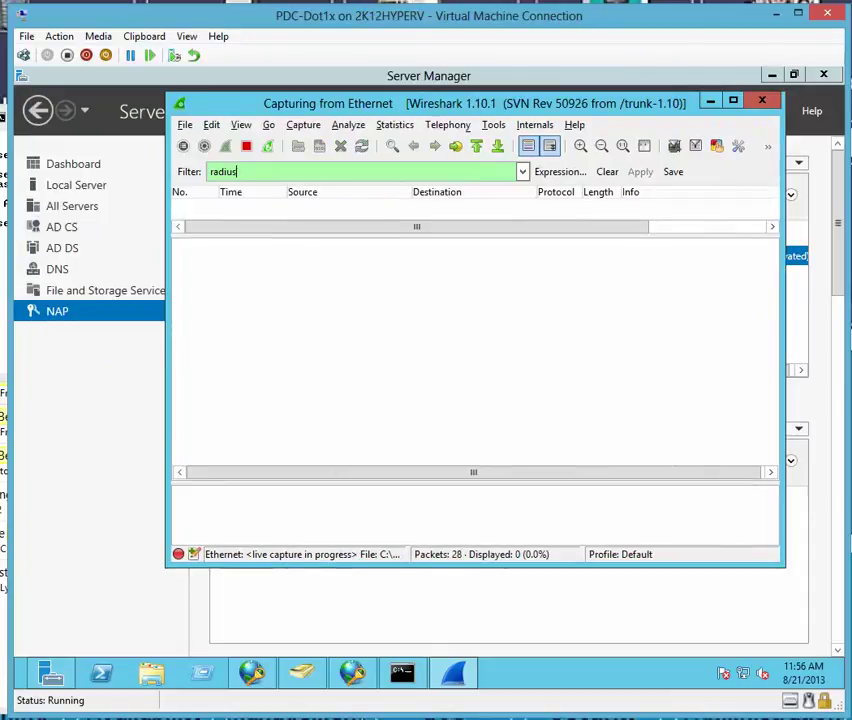
Place the command prompt below the capture, telnet to 192.168.1.12 and log in as radiusguy with the account password.
key("alt+Tab")
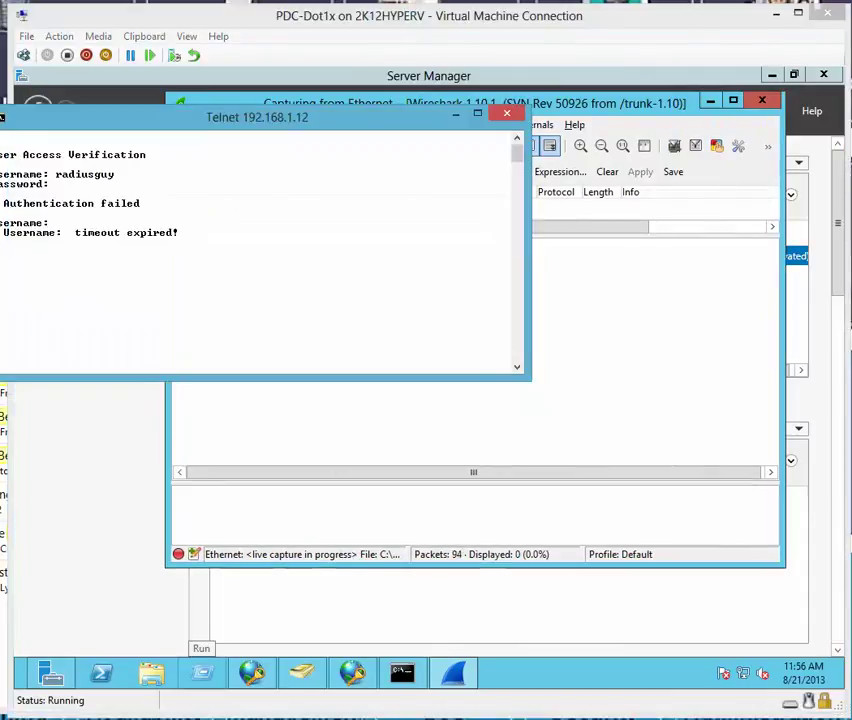
left_click_drag(257, 117, 427, 448)
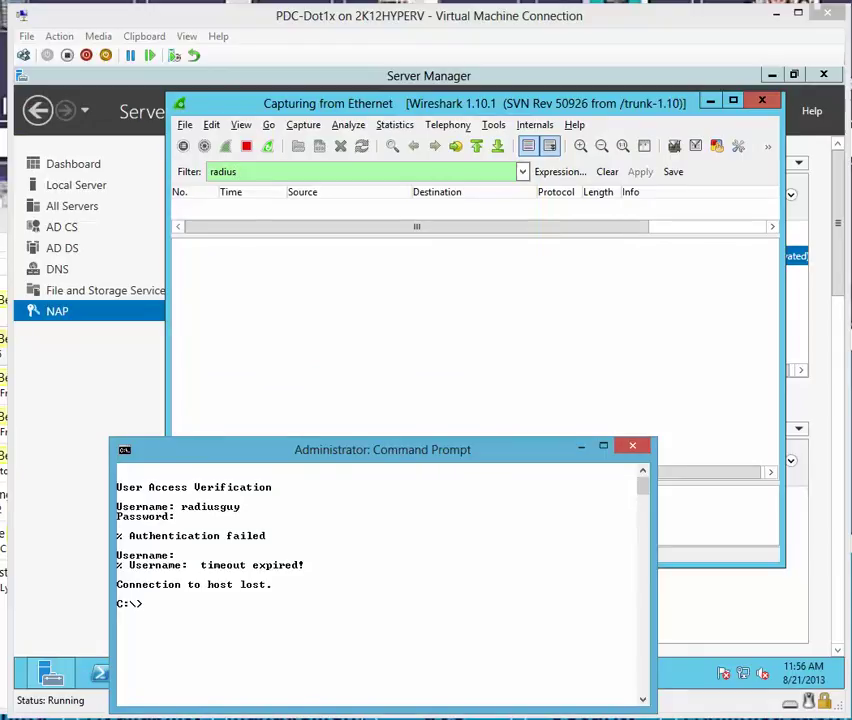
key("Up")
key("Return")
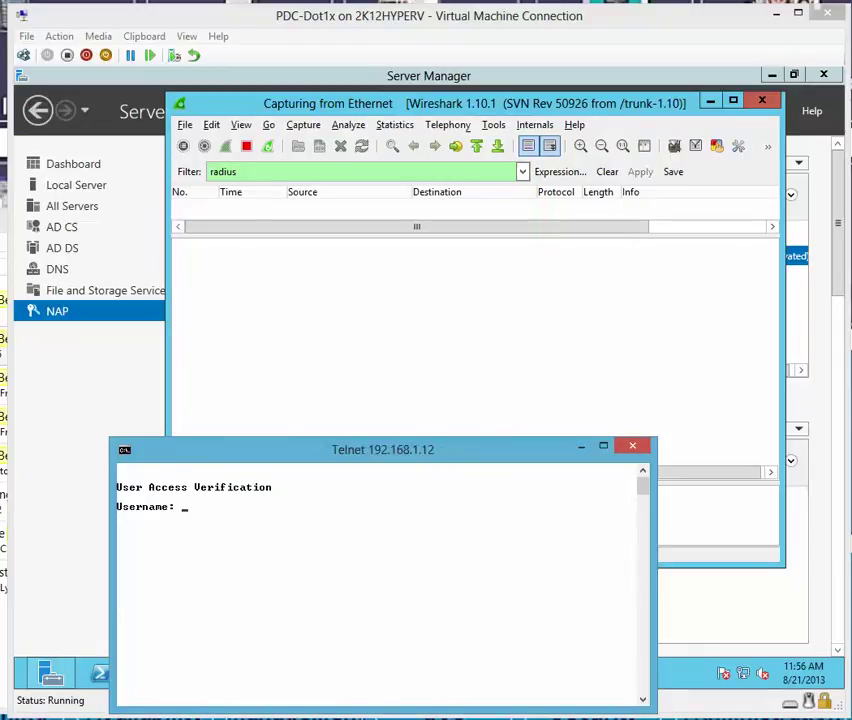
type("cadiusguy")
key("Return")
key("Return")
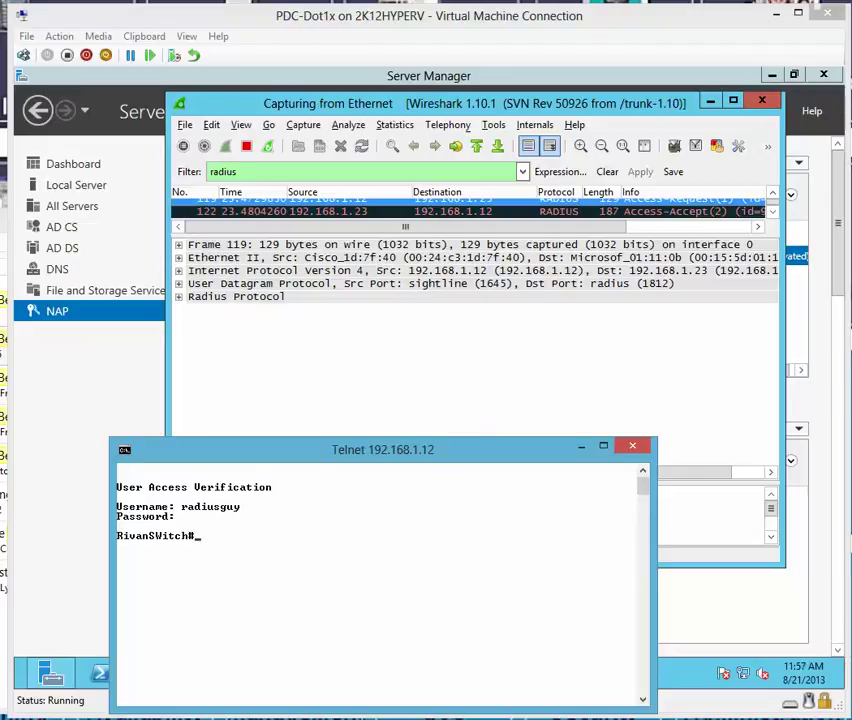
Enlarge the Wireshark packet list and examine the RADIUS packets exchanged between the switch and the server.
left_click(420, 227)
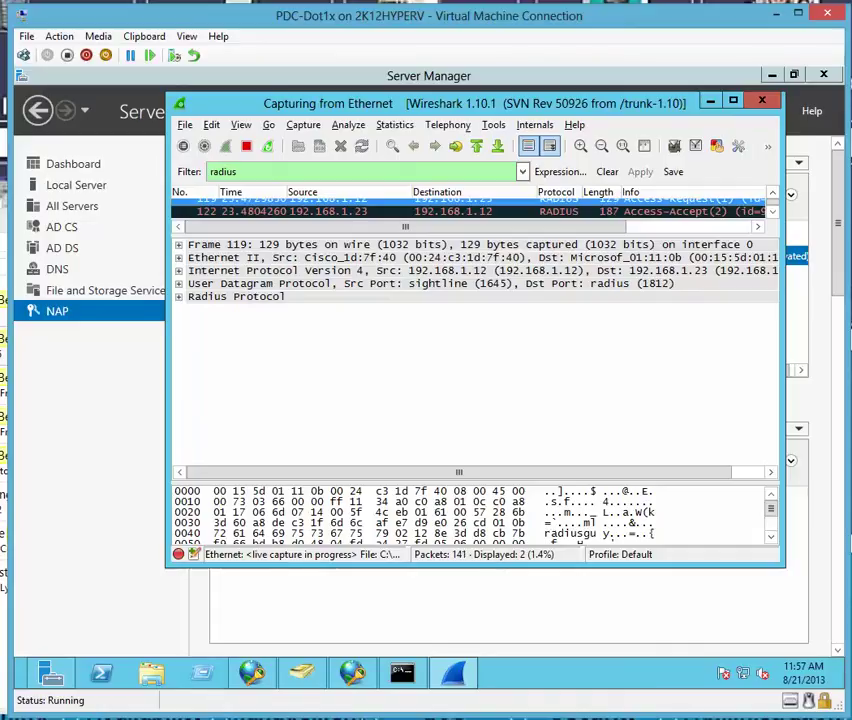
left_click_drag(420, 236, 540, 386)
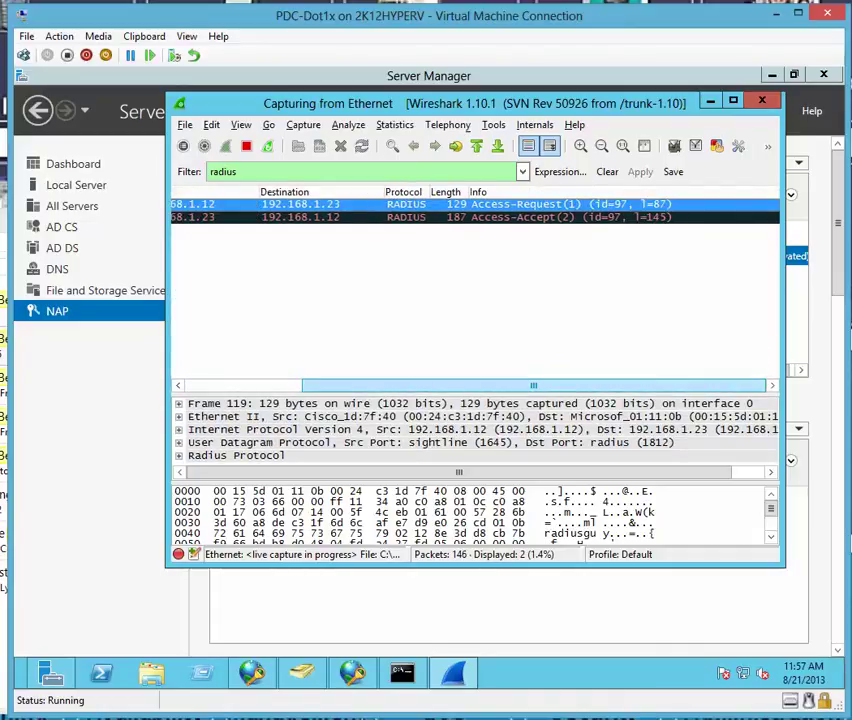
scroll(475, 290, "left", 3)
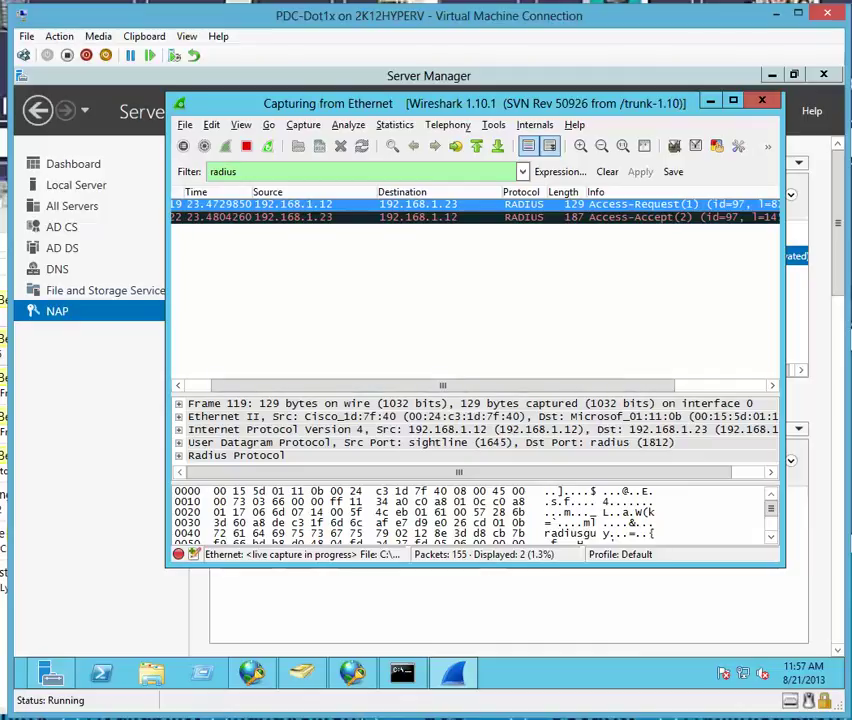
Bring the Telnet session to 192.168.1.12 to the front and check that the switch prompt responds to empty commands.
left_click(402, 672)
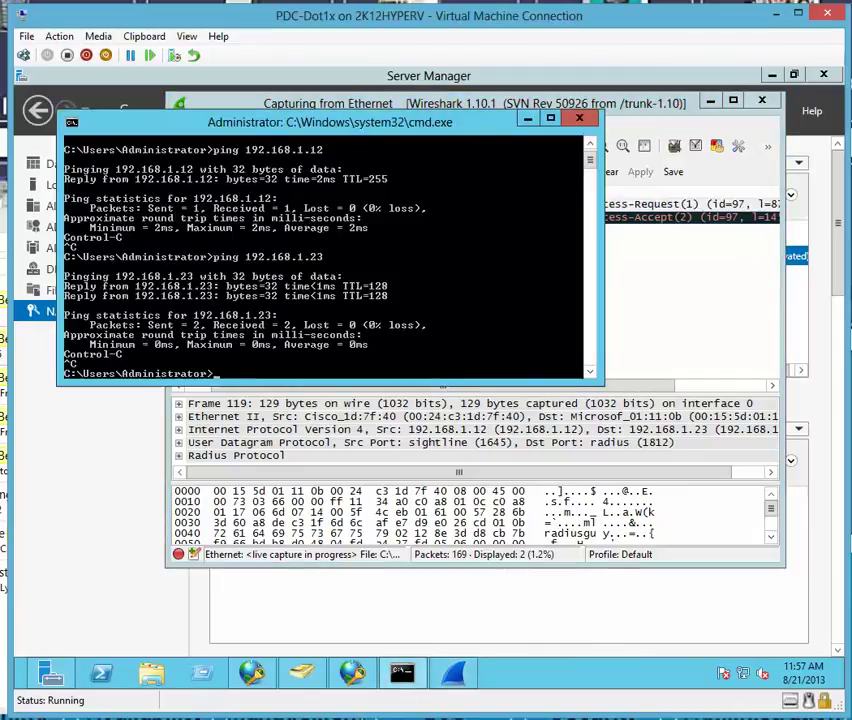
mouse_move(301, 670)
key("alt+Tab")
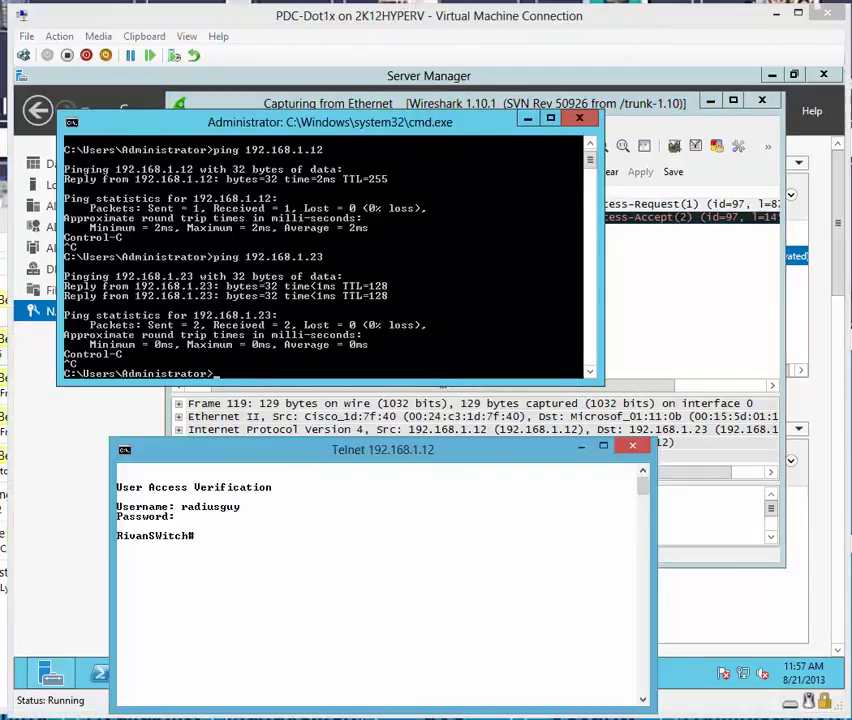
key("Return")
key("Return")
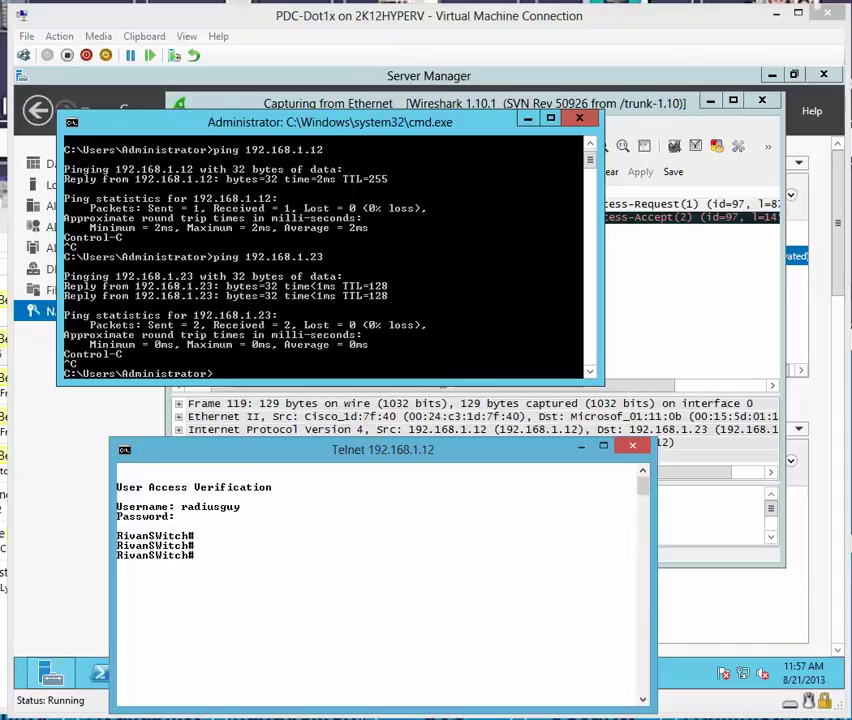
Switch to the Notepad++ notes, review the SW1 AAA commands and highlight the RADIUS server host address 192.168.1.23.
key("alt+Tab")
left_click_drag(0, 124, 430, 167)
left_click(250, 453)
left_click_drag(116, 503, 77, 302)
left_click(418, 377)
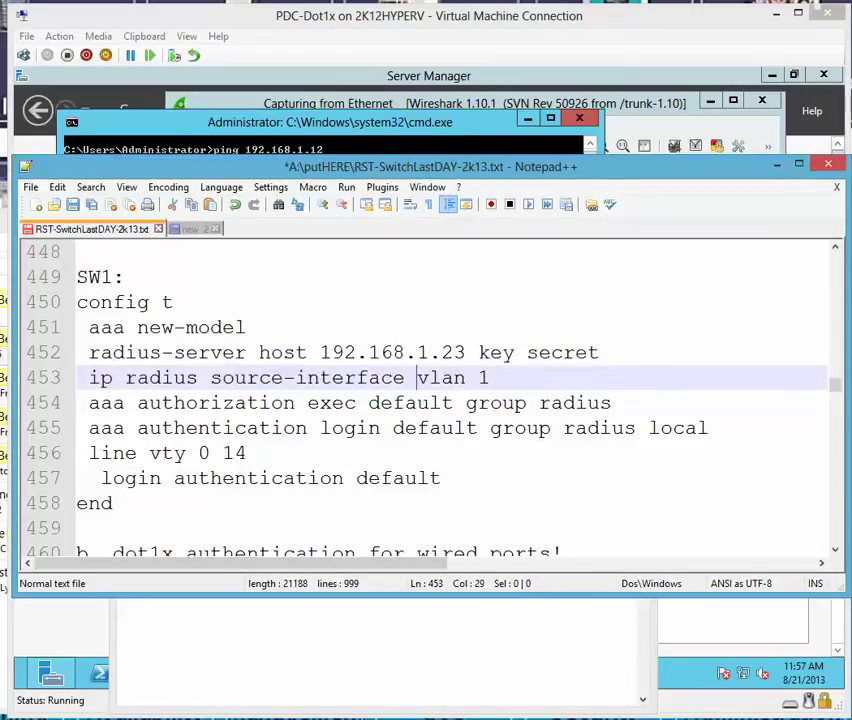
left_click_drag(465, 352, 320, 352)
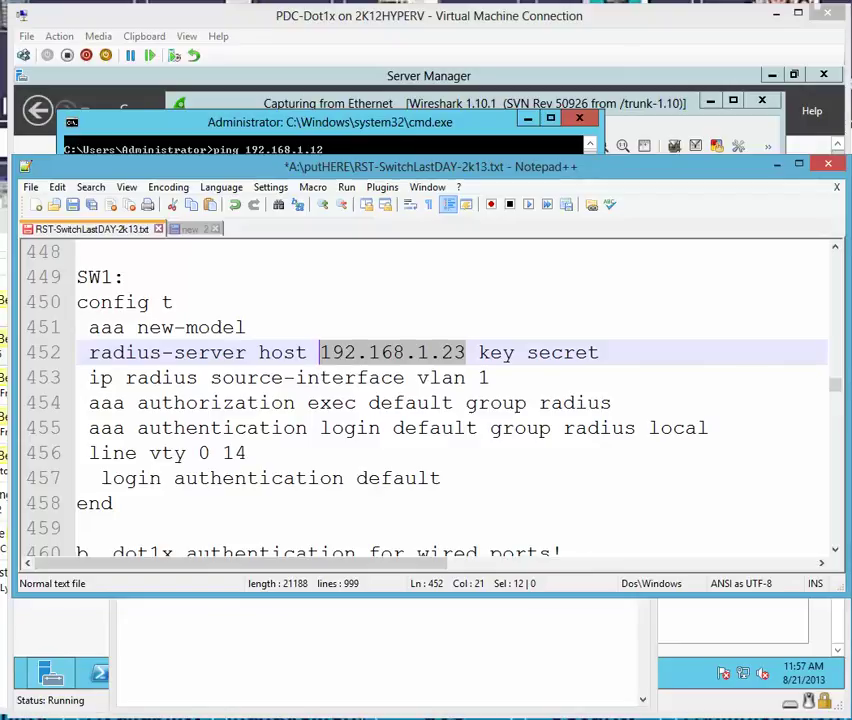
In Network Policy Server, check the CiscoSwitch RADIUS client's address, cancel its properties and display the network policies.
key("alt+Tab")
left_click(352, 673)
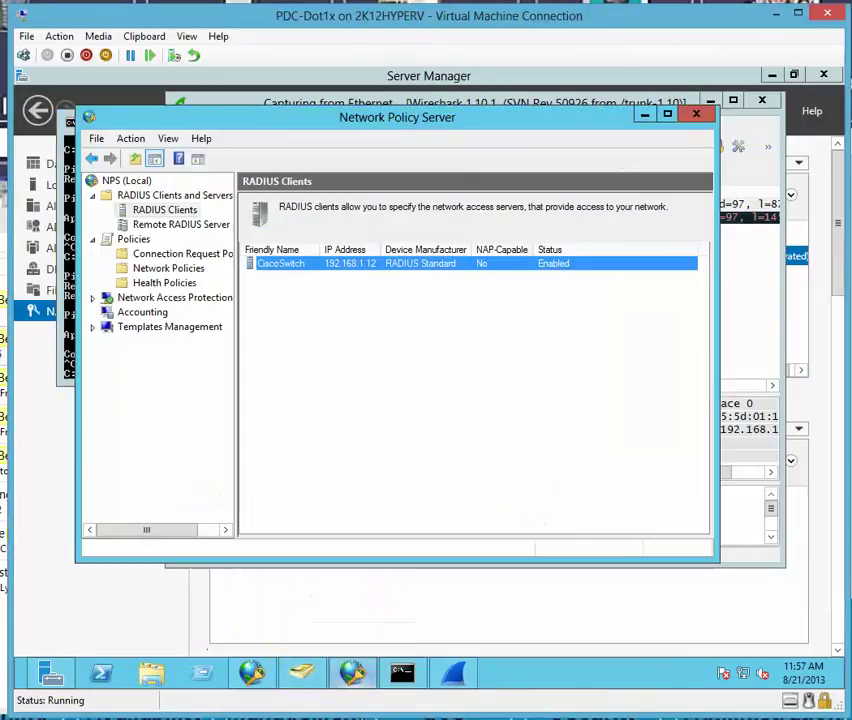
left_click(165, 210)
left_click(281, 264)
double_click(281, 264)
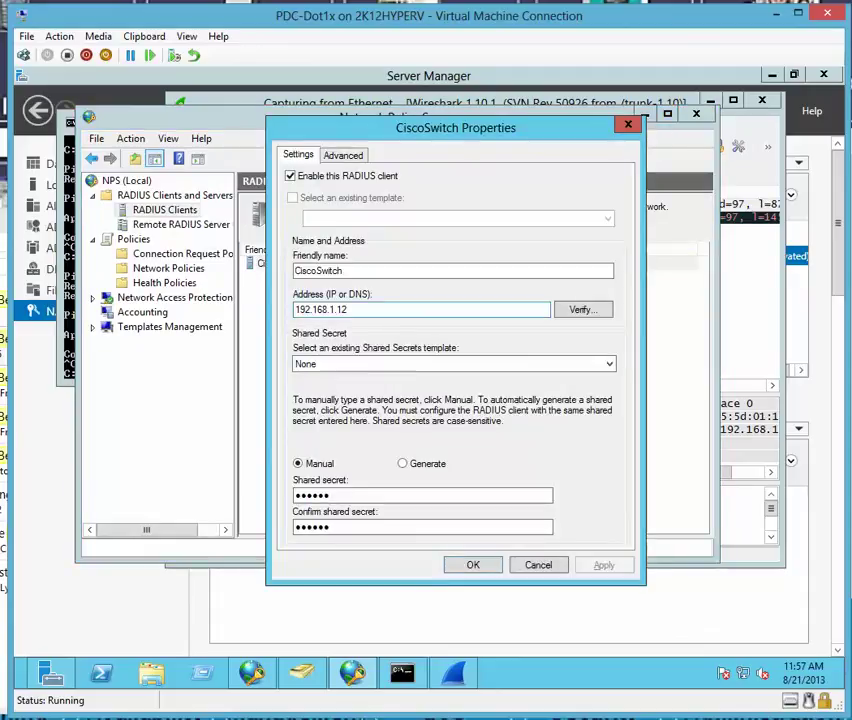
left_click(347, 310)
left_click_drag(348, 310, 294, 310)
left_click(538, 565)
left_click(168, 268)
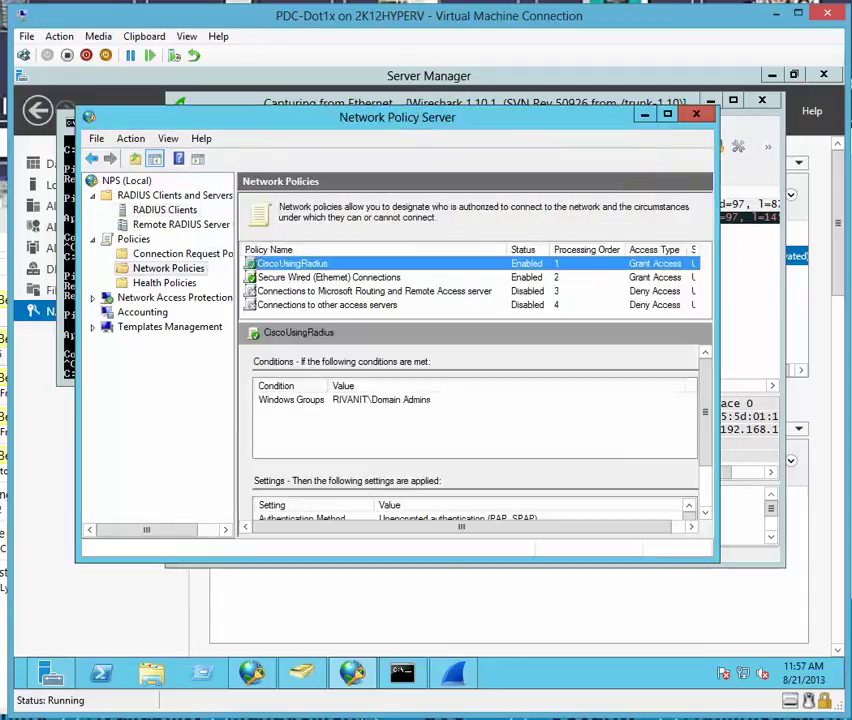